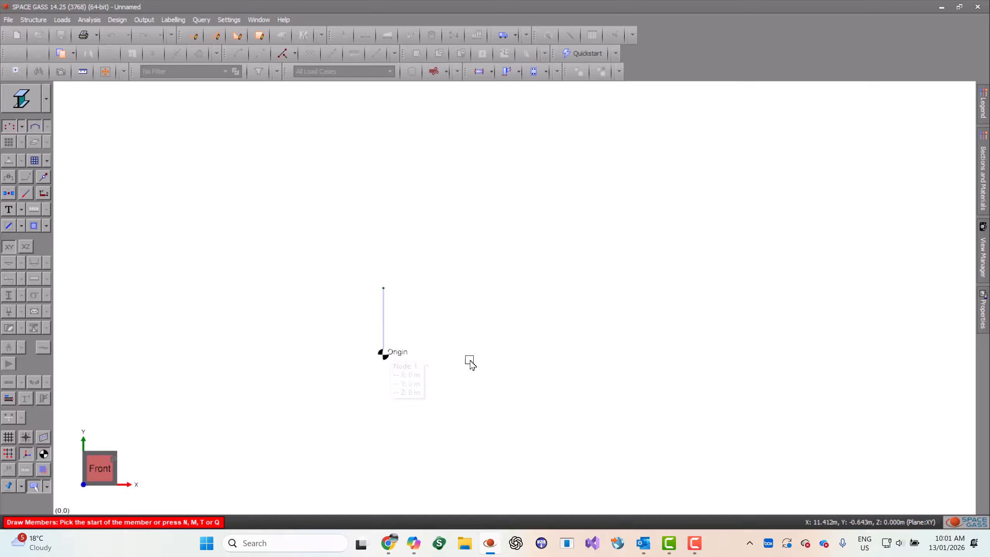
- Draw a 4.2 m vertical column starting 10 m along the X axis from the origin
click(382, 357)
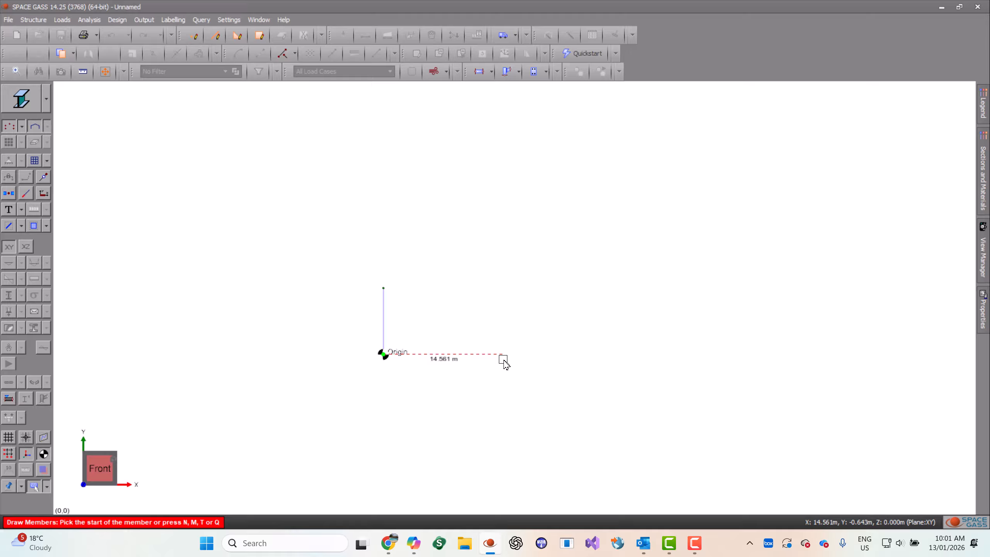
text(10)
key(Return)
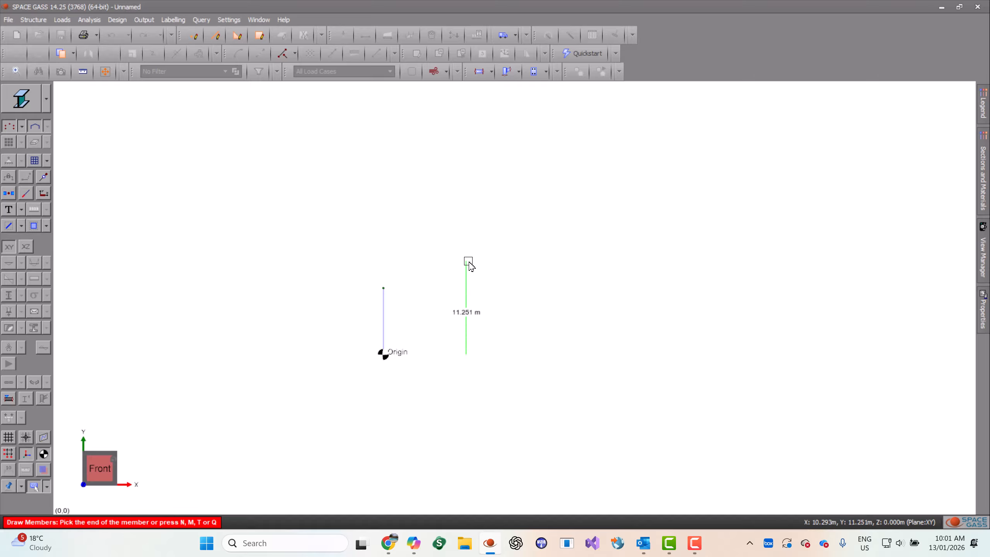
text(4.2)
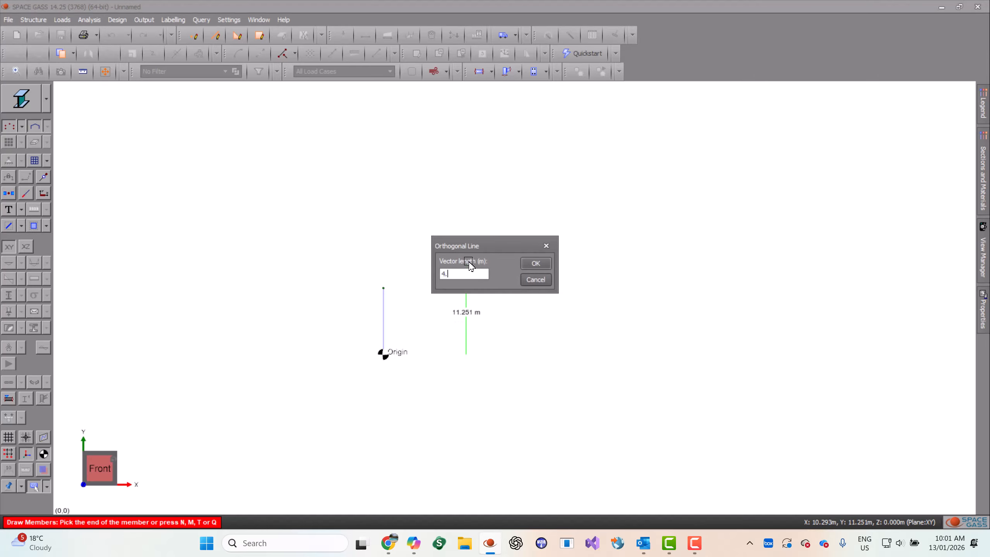
key(Return)
key(Escape)
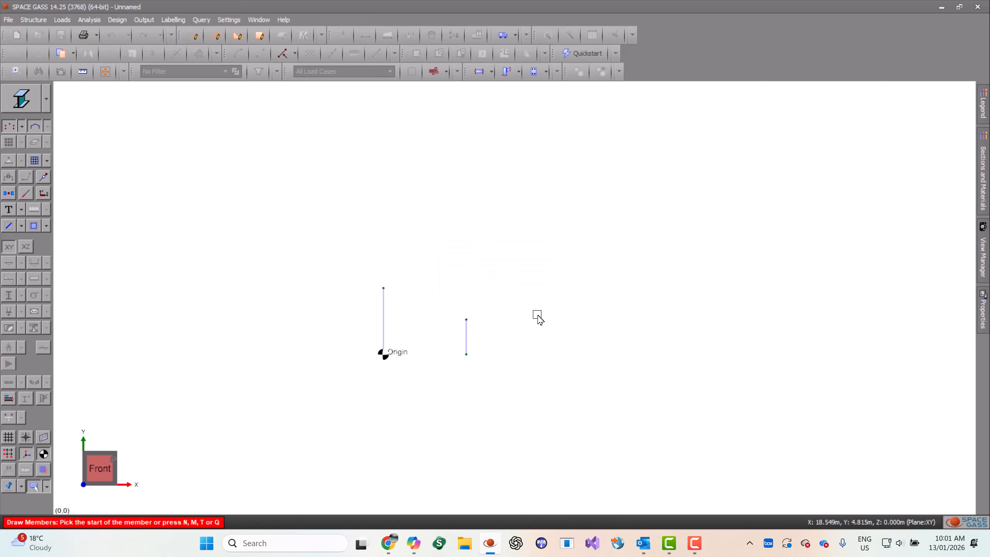
- Draw a 3.2 m column 5.5 m beyond the base of the 4.2 m column and join the tops of both with a sloping member
click(467, 355)
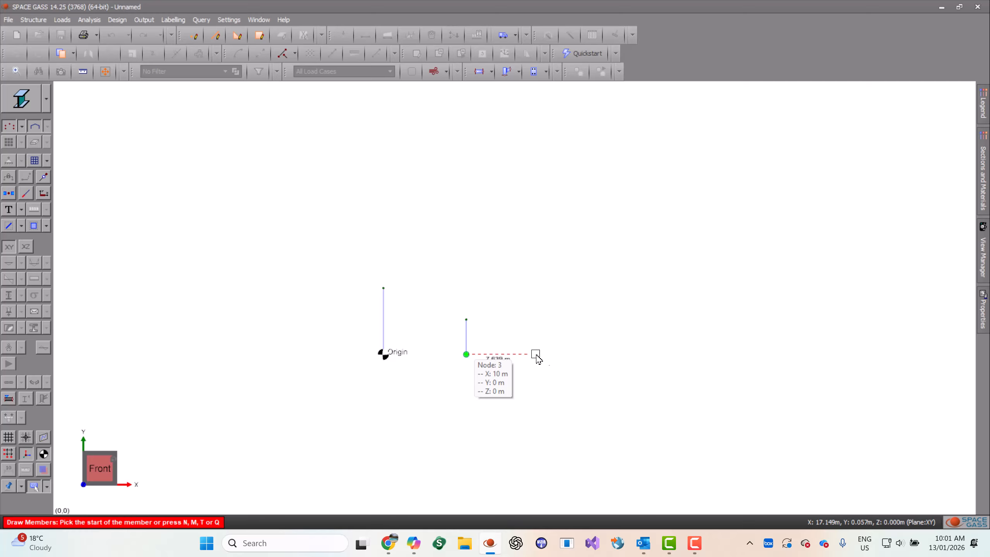
text(5.5)
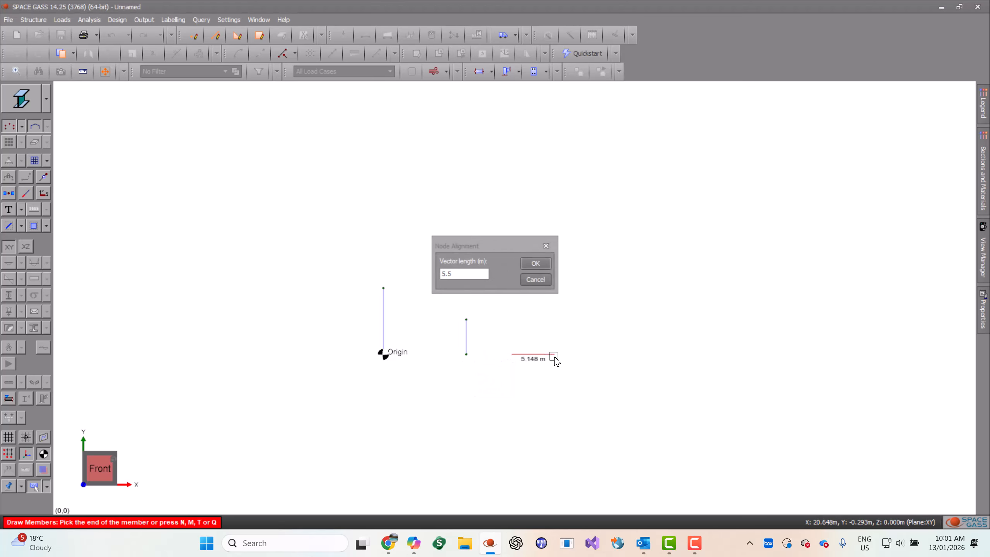
key(Return)
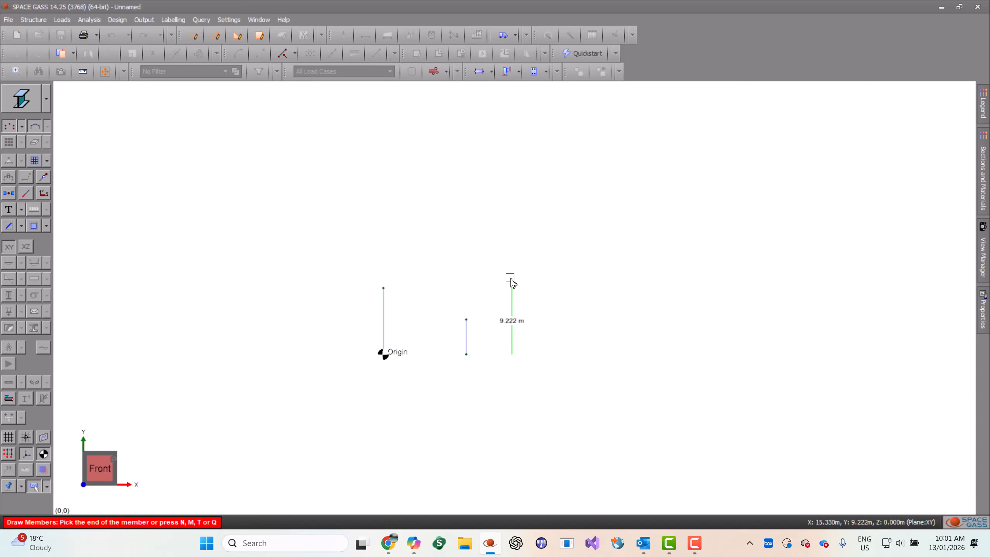
text(3.2)
key(Return)
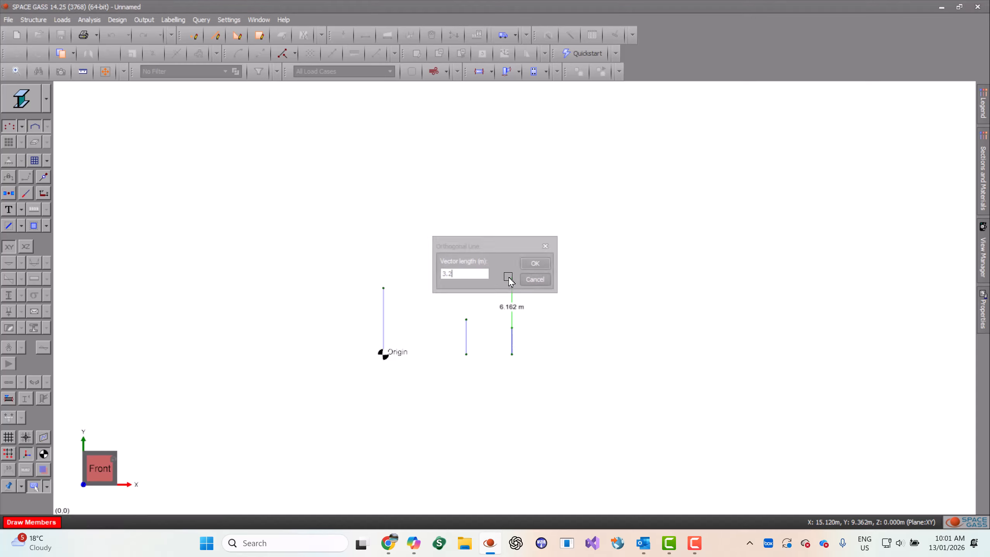
click(463, 318)
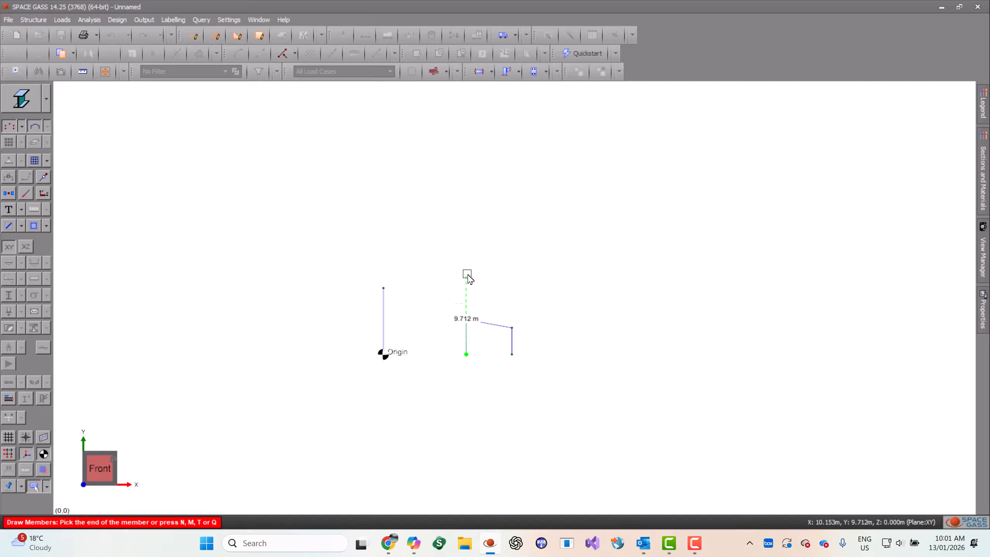
key(Escape)
key(Escape)
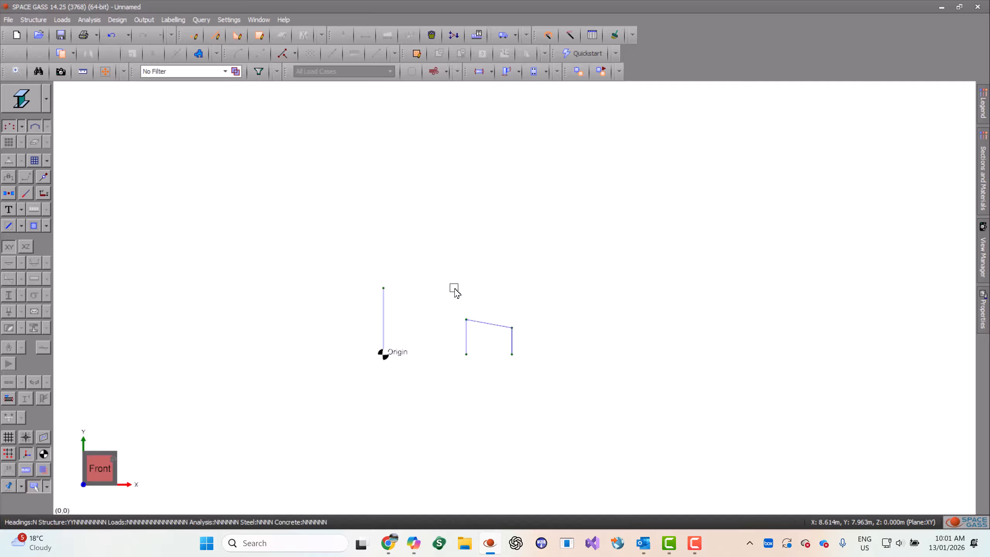
- Hide the origin marker in the model view
middle_click(454, 288)
middle_click(454, 288)
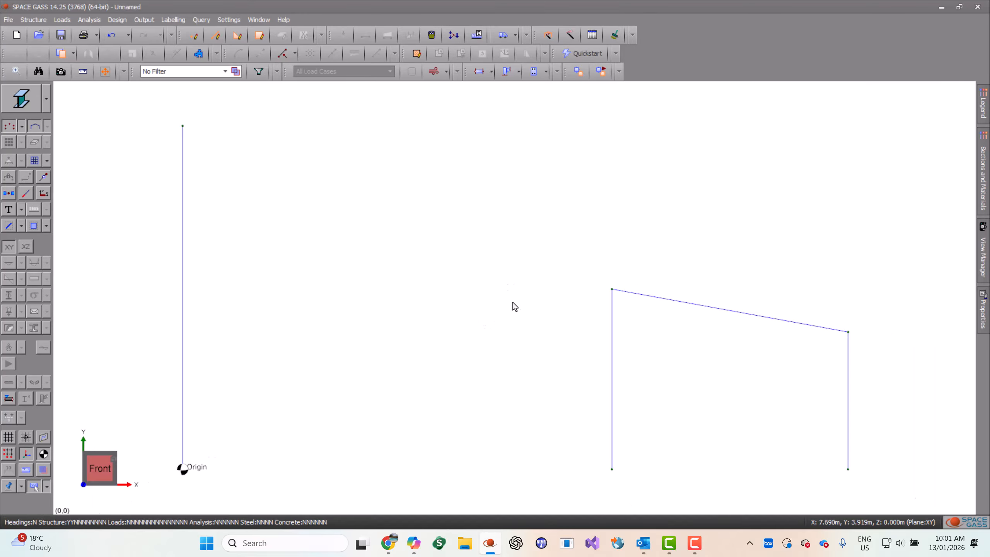
click(43, 453)
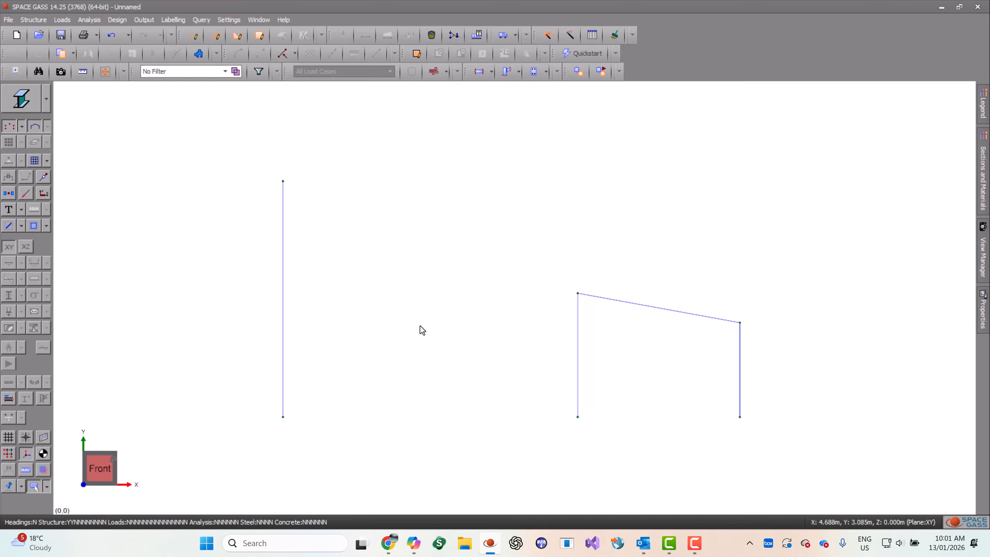
mouse_move(416, 324)
middle_down()
mouse_move(414, 344)
mouse_move(417, 335)
middle_up()
scroll(414, 344, down, 3)
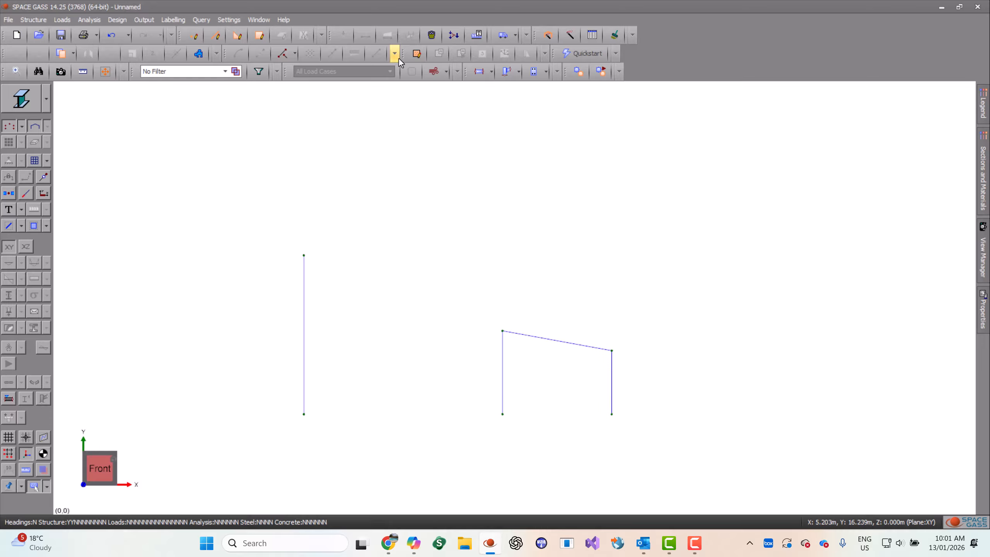
click(217, 38)
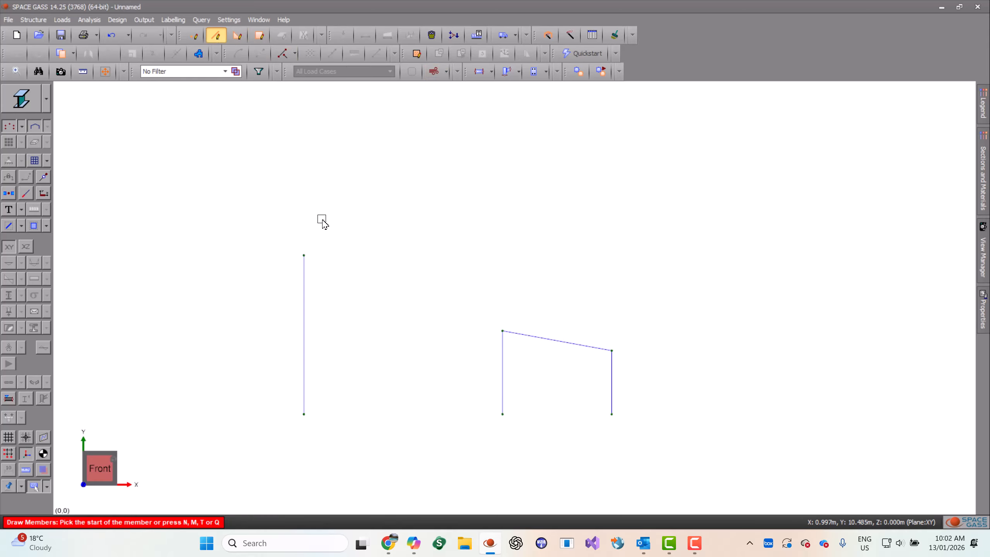
click(304, 256)
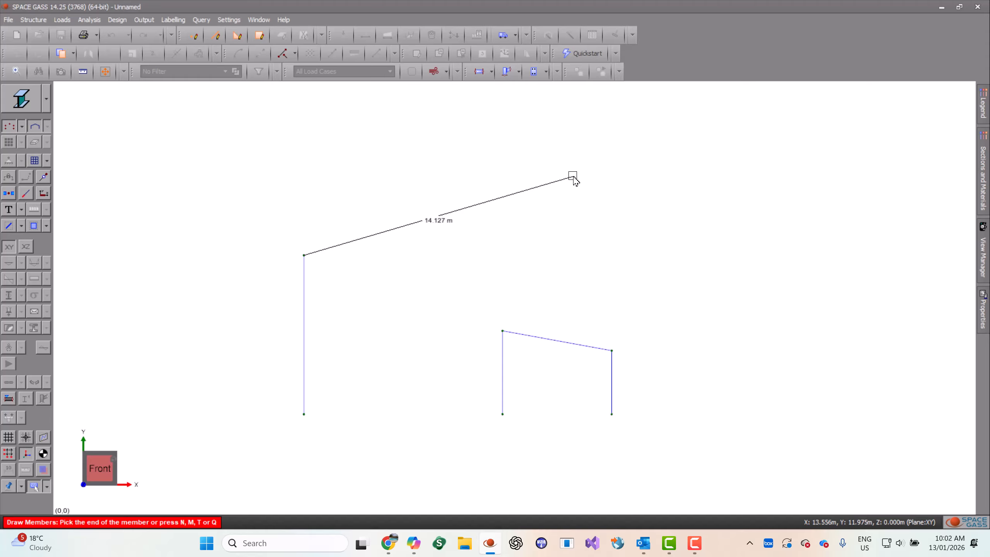
text(@)
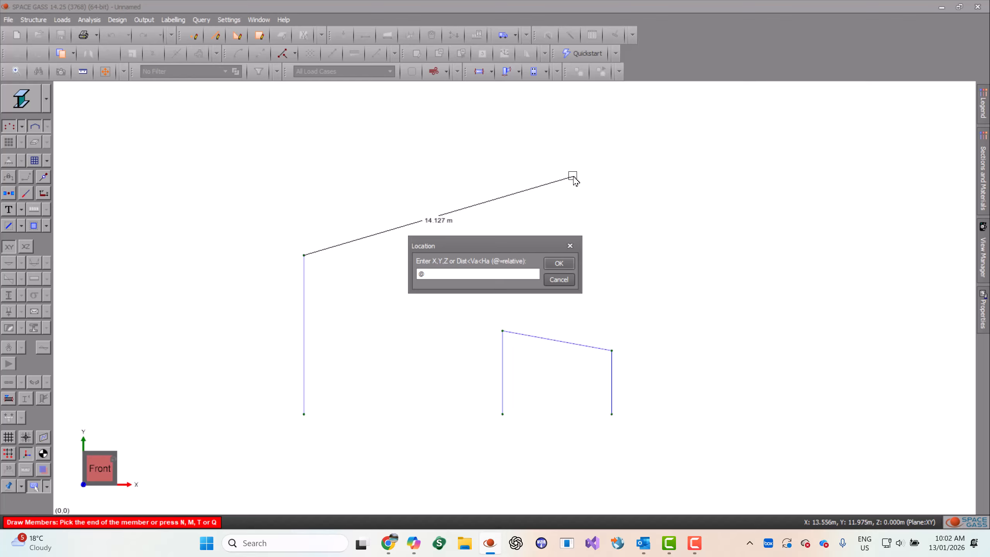
text(12)
text(.5,2.5)
key(Return)
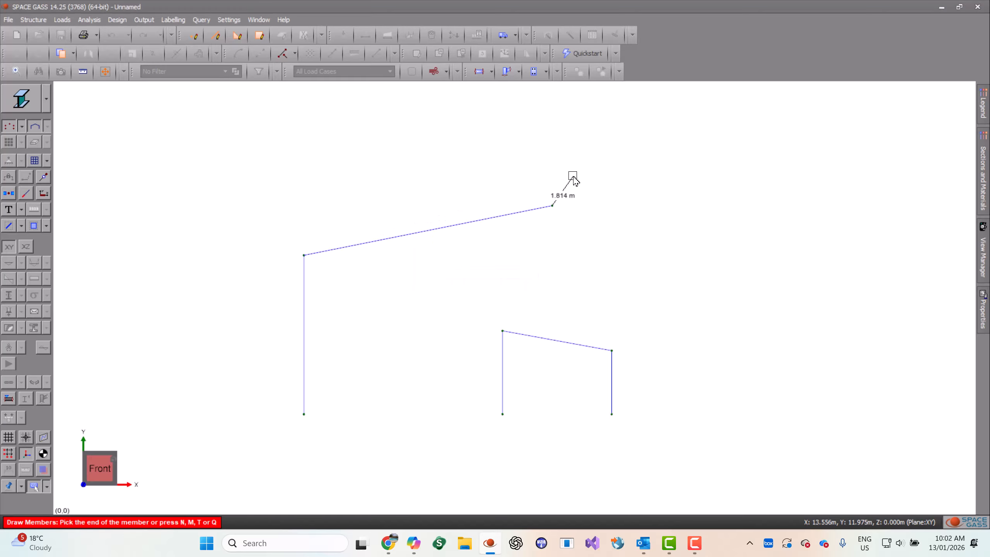
key(Escape)
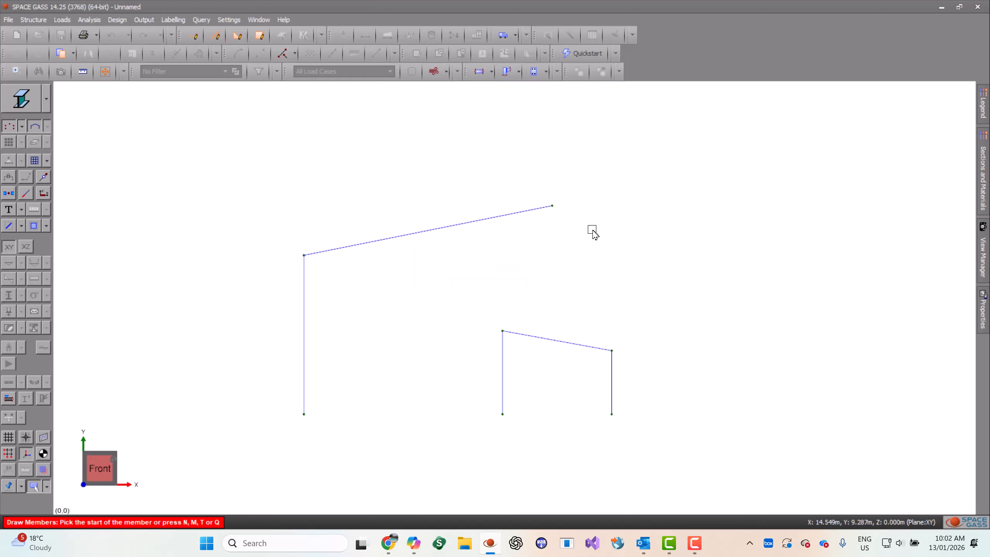
key(Escape)
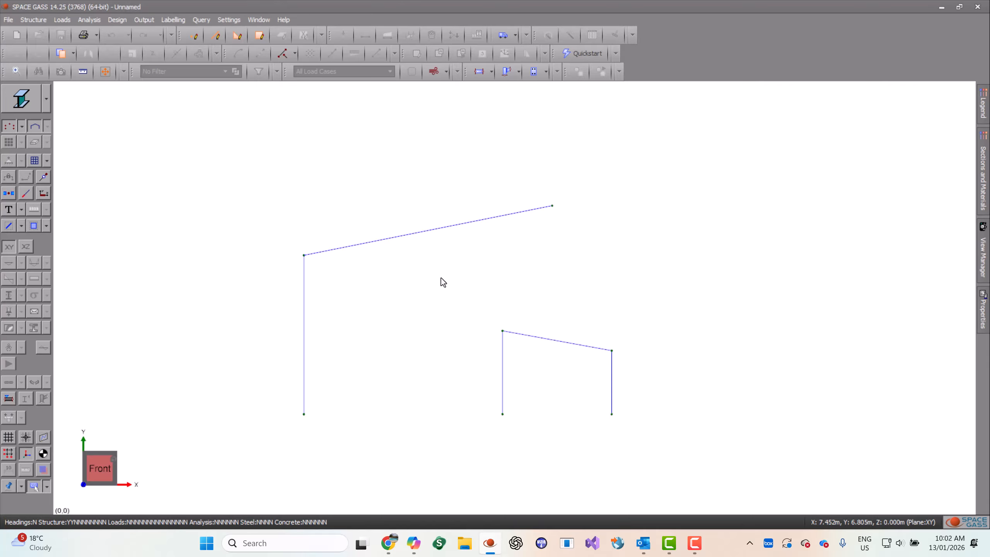
- Convert the long rafter into an arc with 6 intermediate nodes and a 30 m radius, concave side below
click(421, 234)
right_click(420, 233)
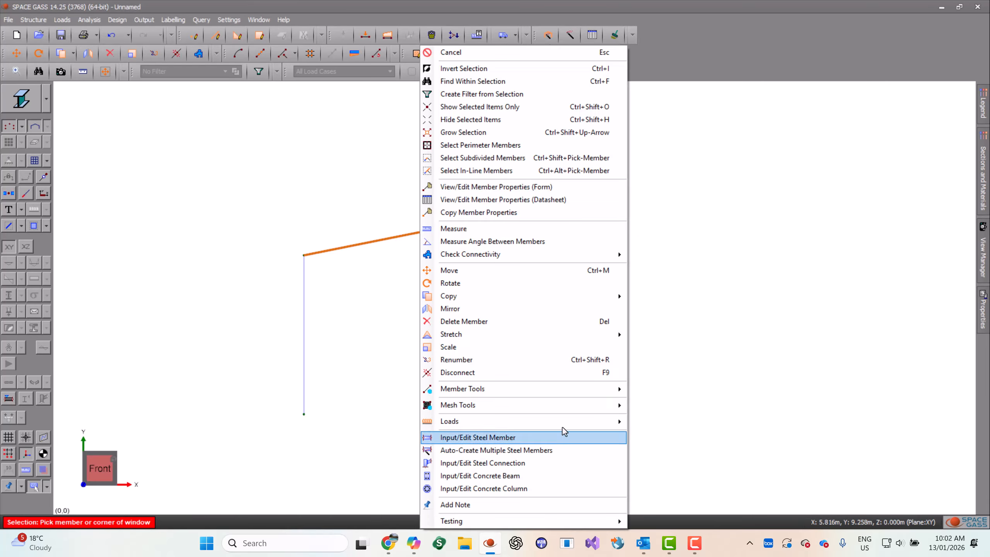
mouse_move(585, 393)
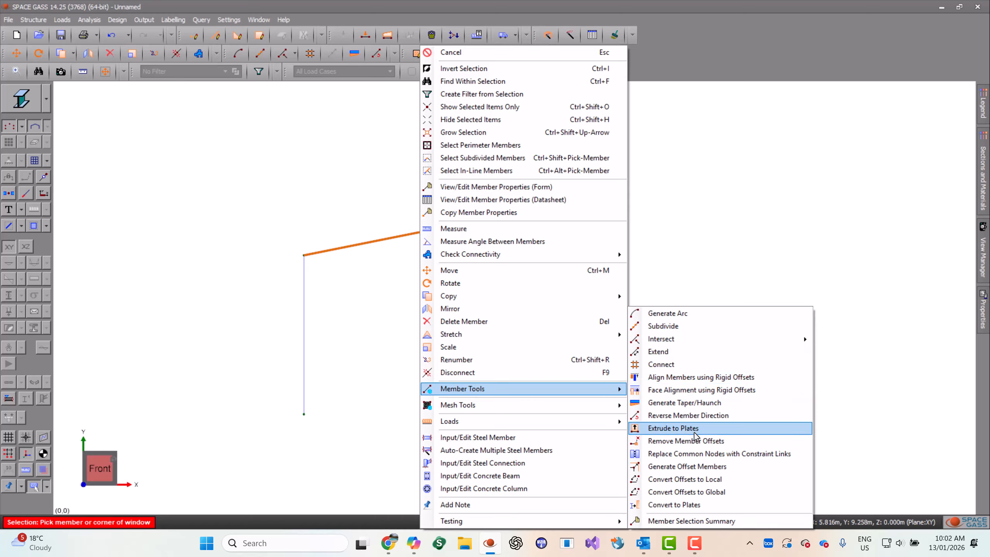
click(697, 314)
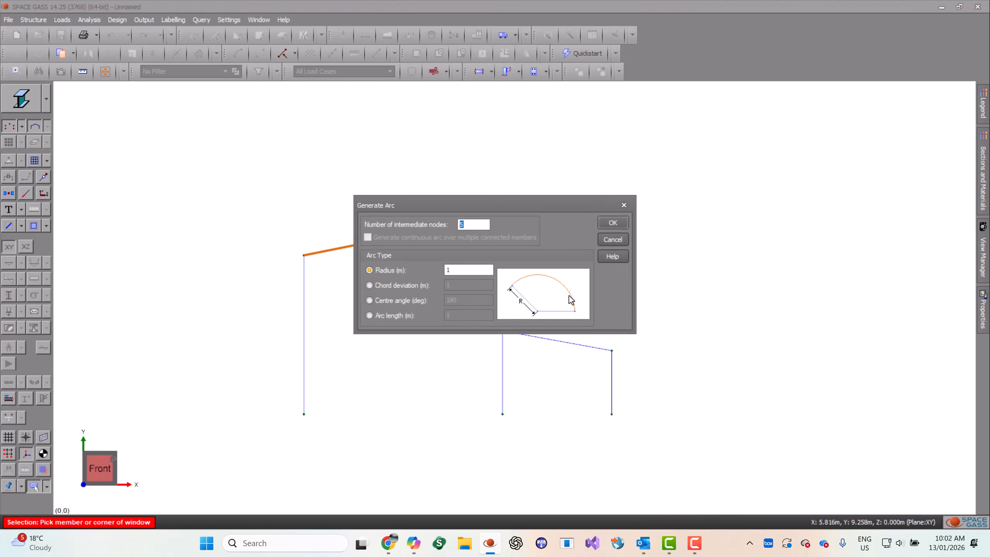
text(6)
double_click(437, 270)
text(30)
click(605, 224)
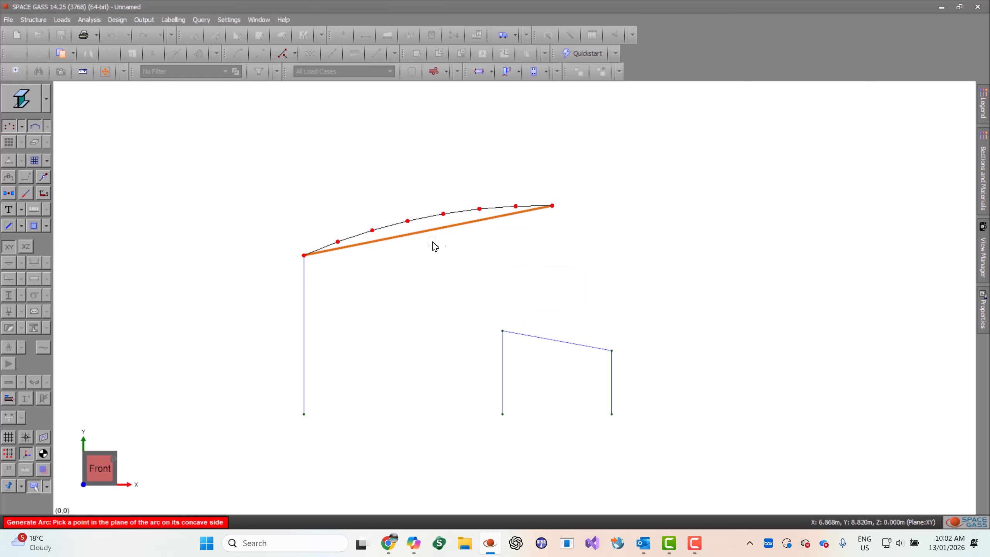
click(430, 276)
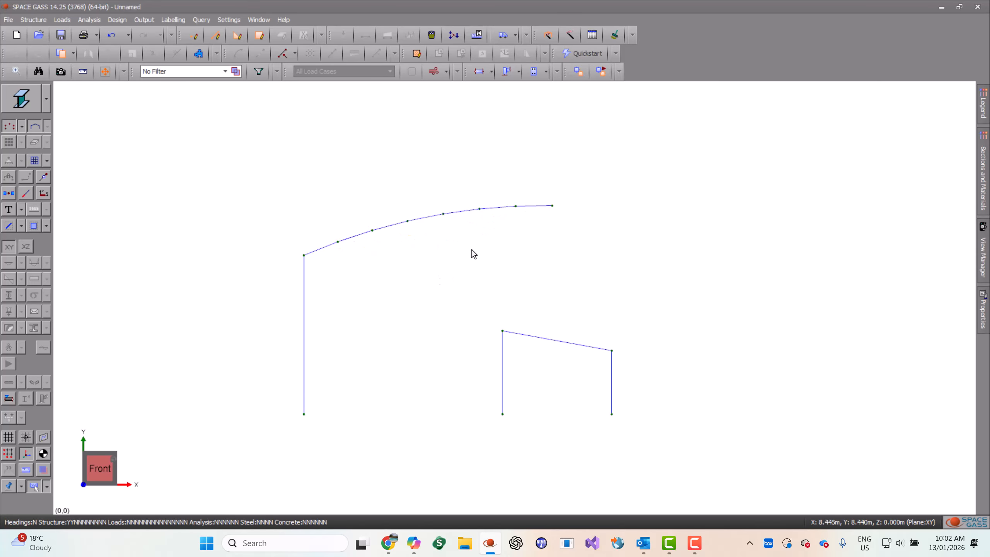
- Draw a vertical member about 6.9 m long from the top of the 4.2 m column up past the curved rafter
scroll(512, 404, up, 3)
click(515, 414)
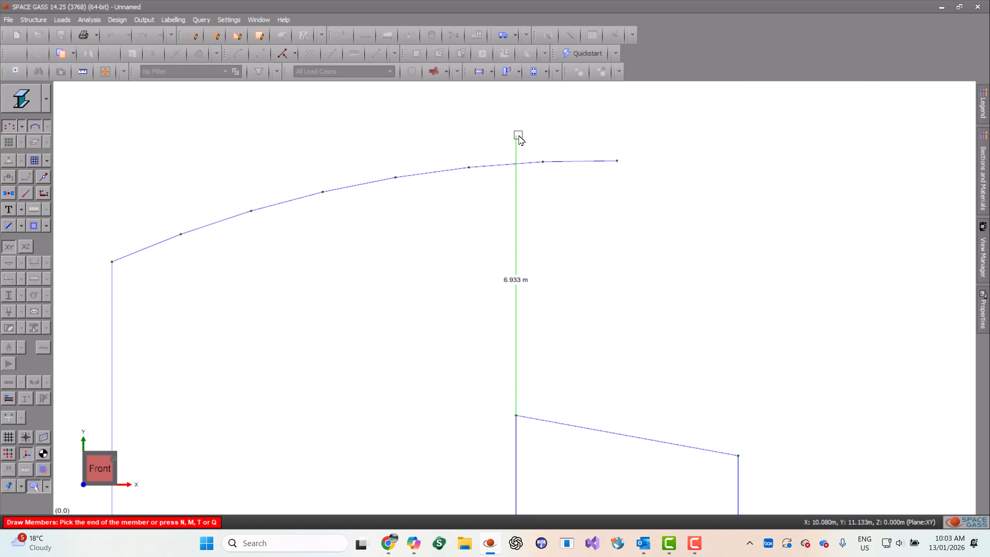
click(517, 134)
key(Escape)
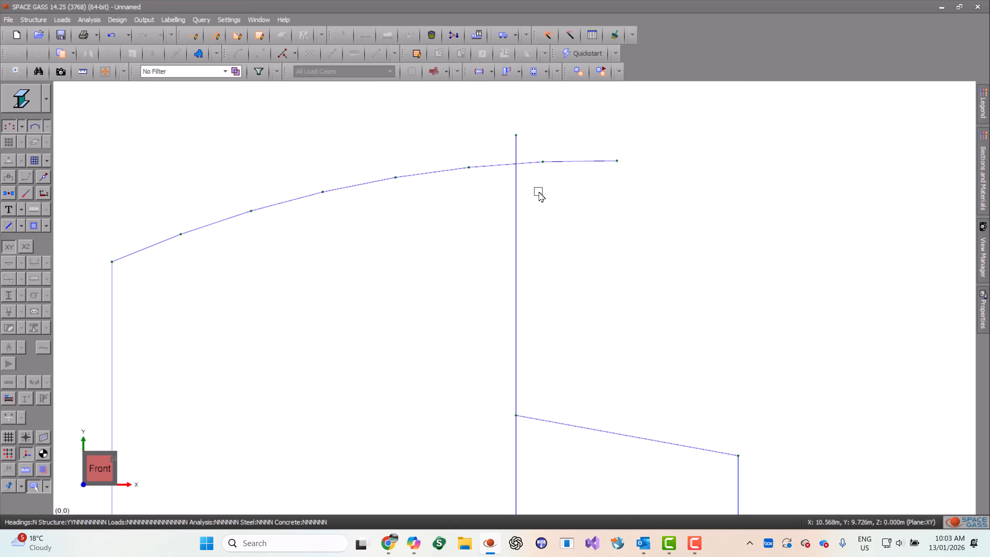
- Connect the new vertical member to the curved rafter segment it crosses, keeping the default connection clearance
click(505, 167)
click(516, 174)
right_click(516, 174)
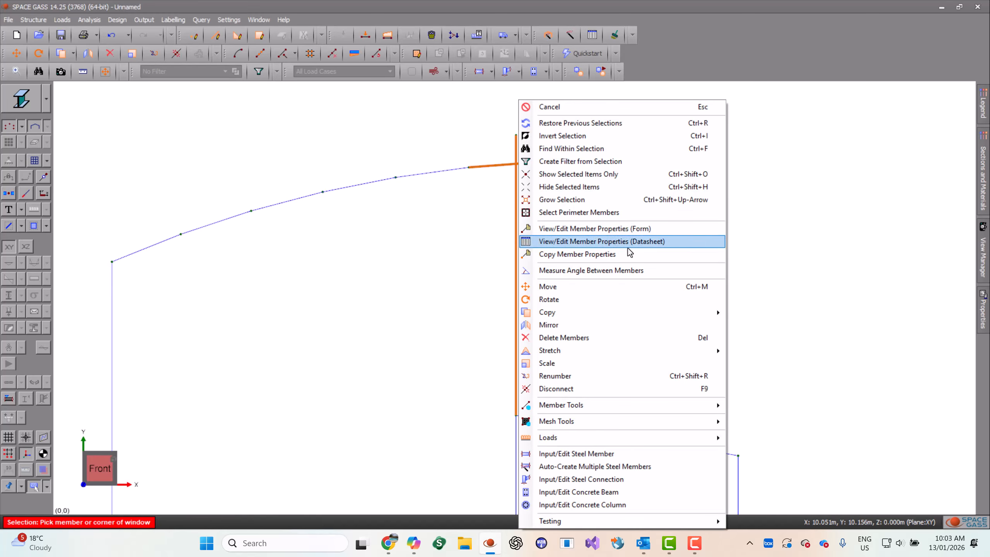
mouse_move(662, 353)
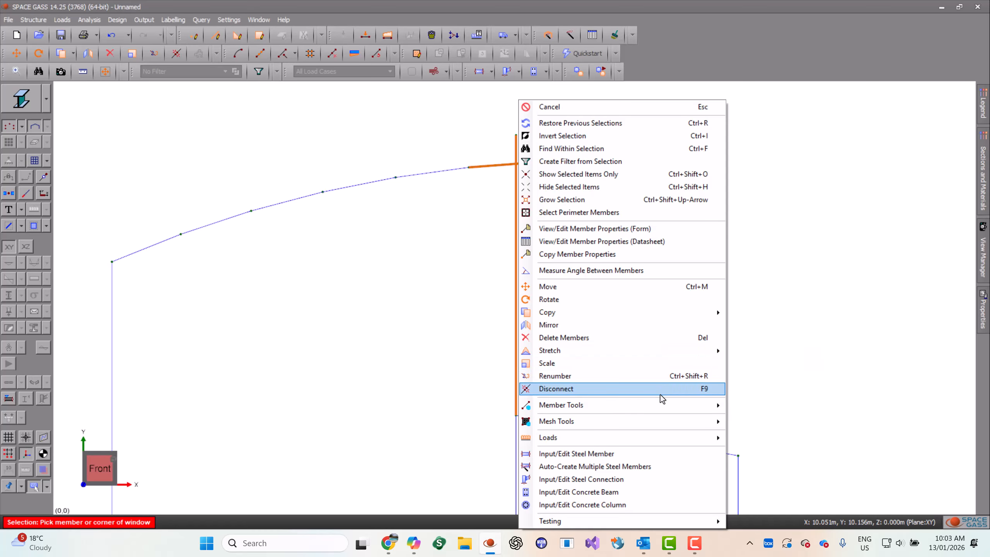
mouse_move(656, 404)
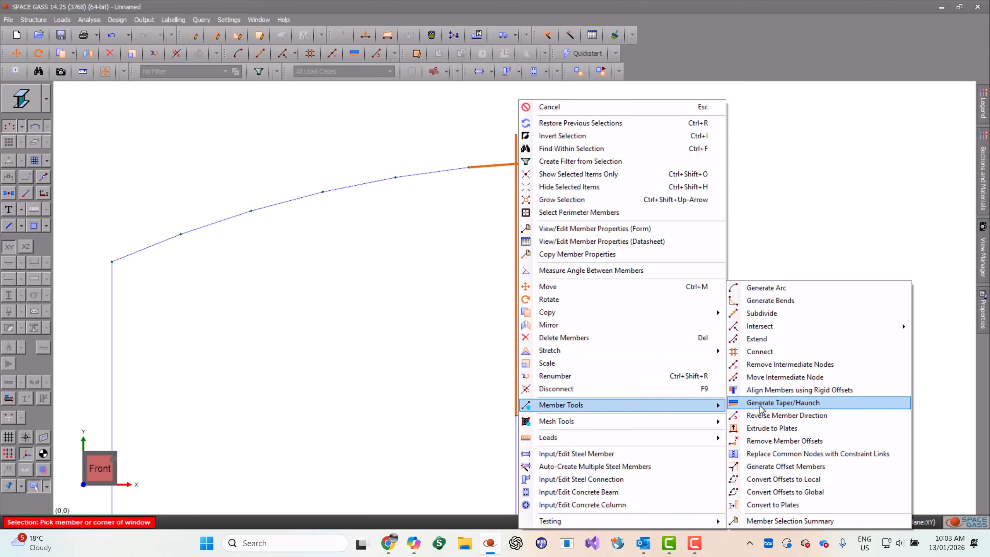
click(811, 355)
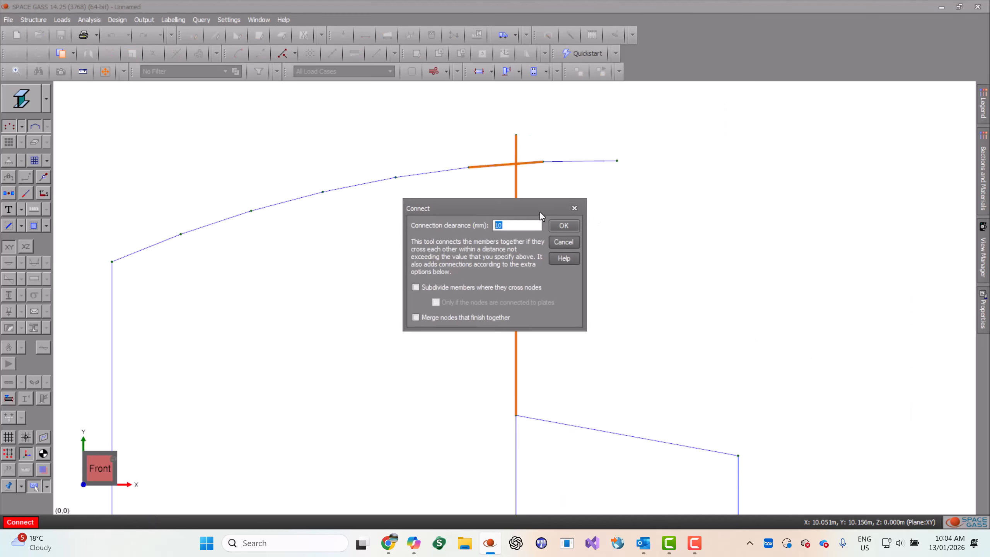
click(567, 225)
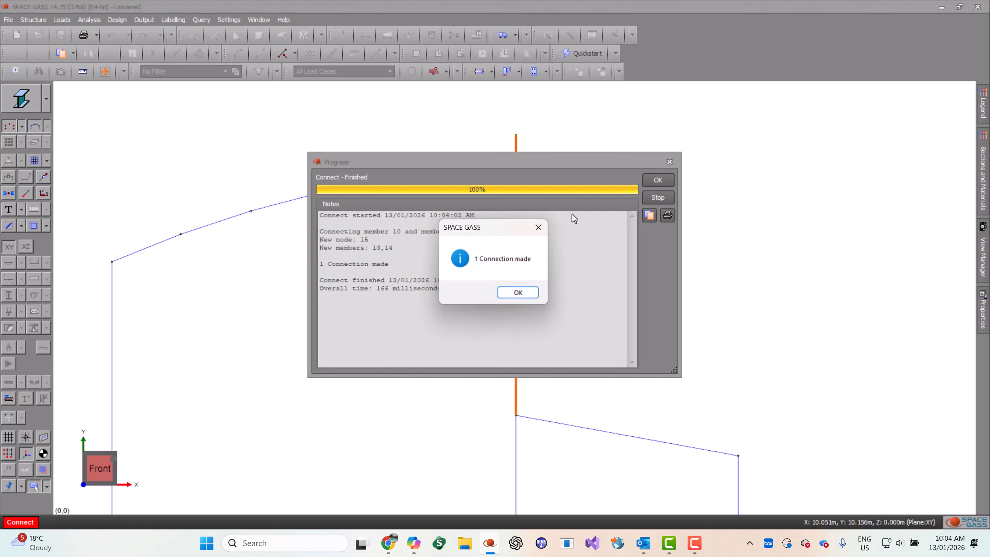
click(523, 295)
click(651, 181)
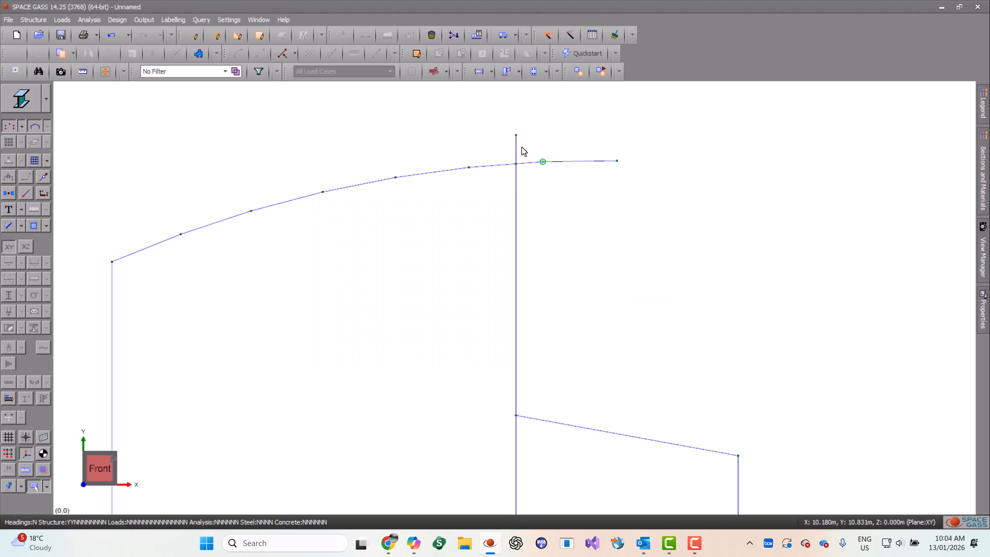
- Delete the top node of the vertical member to remove the stub projecting above the curved rafter
key(Delete)
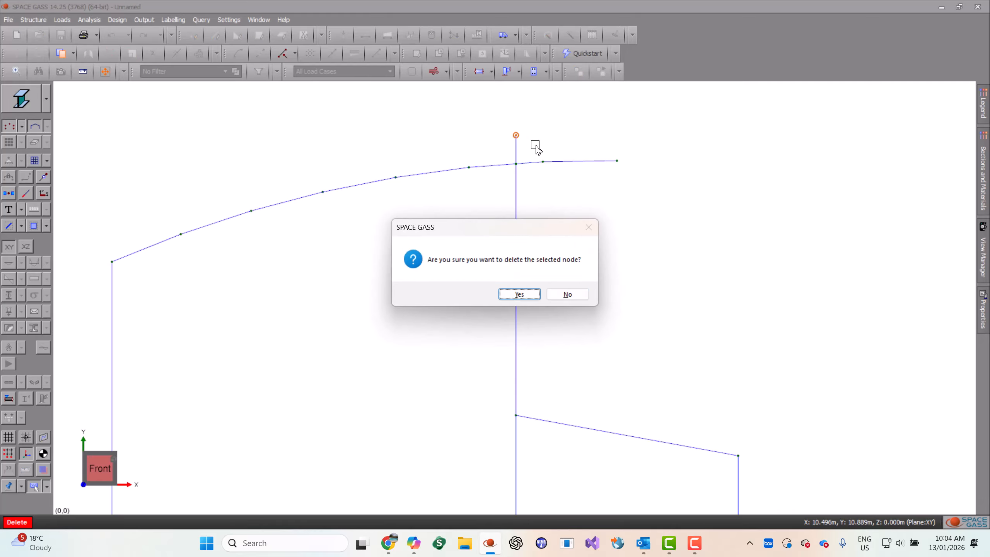
key(Return)
scroll(542, 289, down, 3)
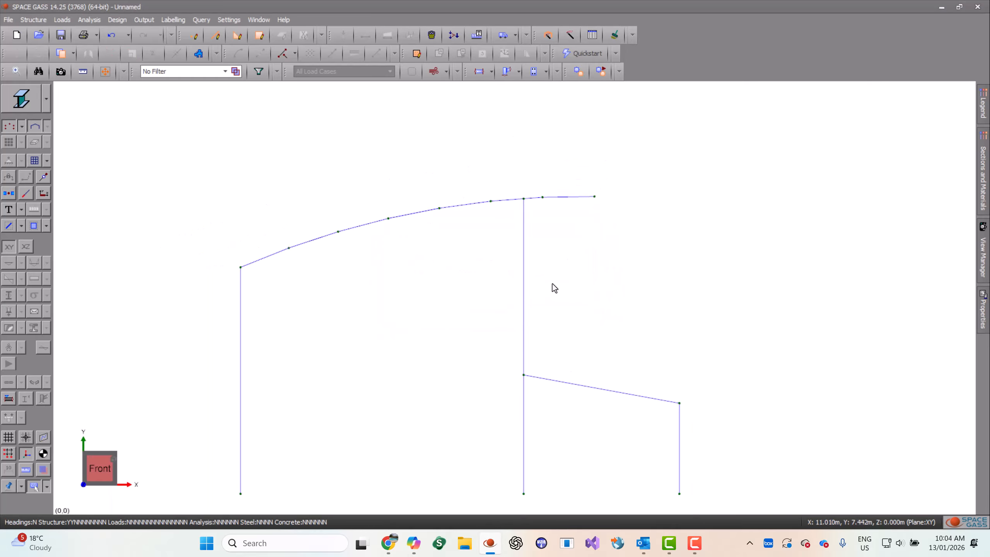
scroll(543, 239, down, 1)
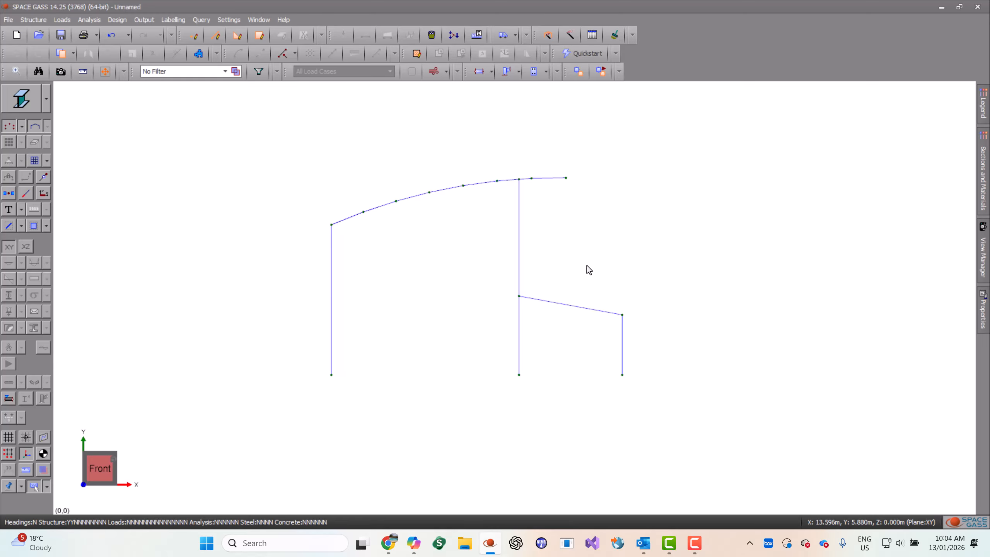
- Assign section 2 to both tall column lines, using 530 UB 82.0 from the Aust300 universal beams library
middle_drag(590, 265, 596, 280)
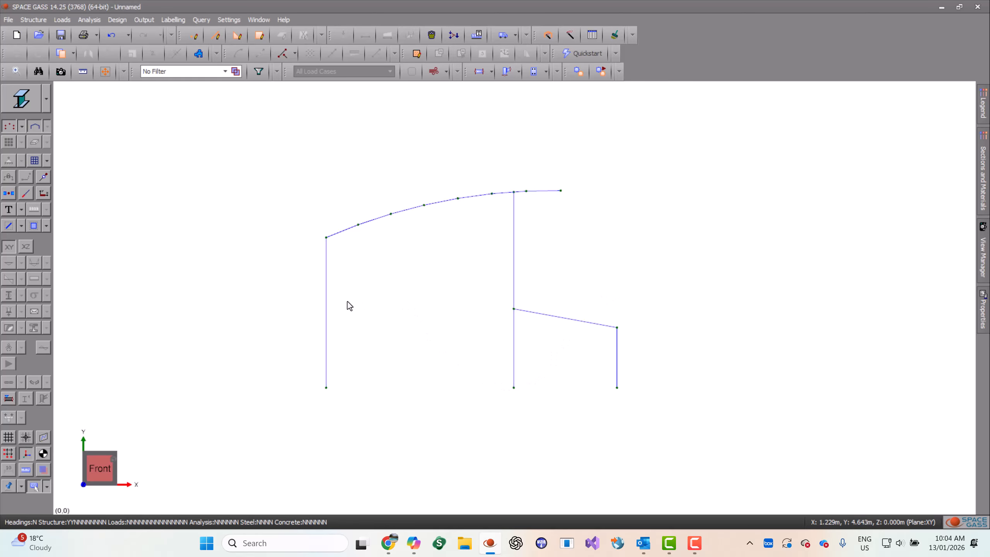
click(327, 308)
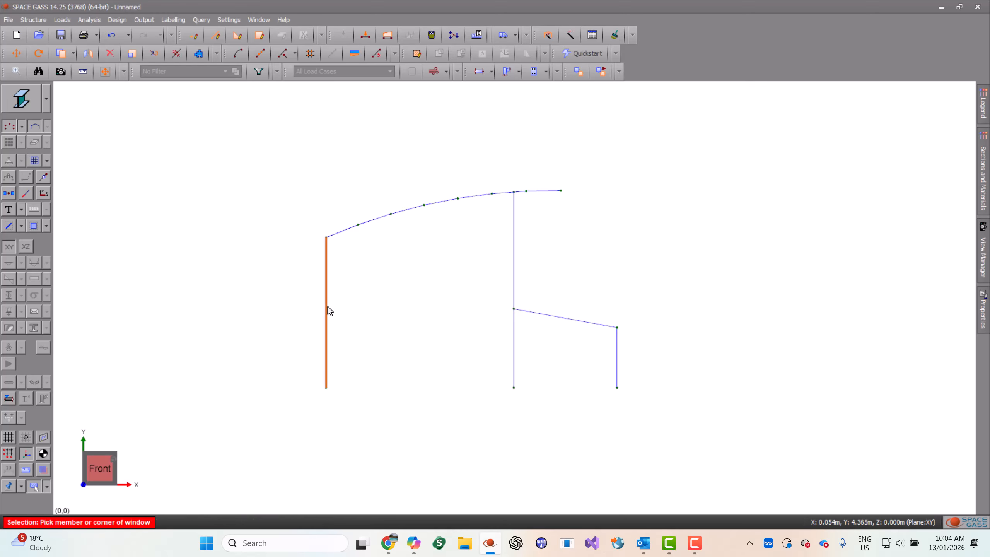
click(513, 264)
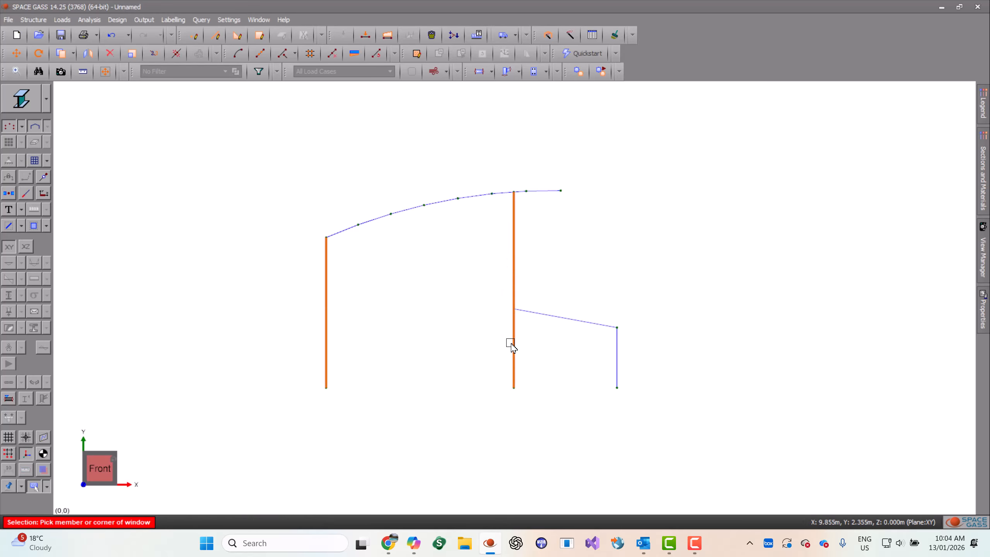
right_click(415, 261)
click(472, 244)
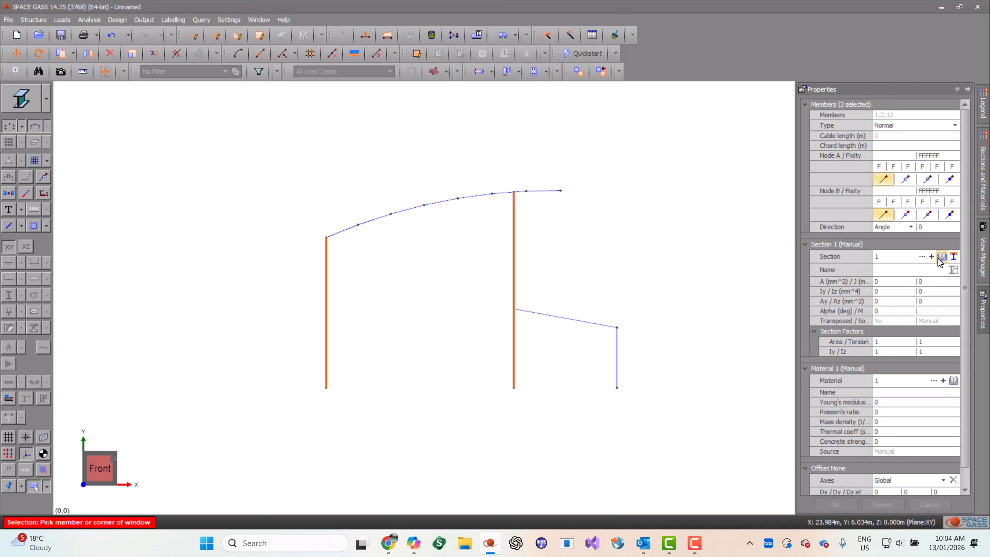
click(887, 259)
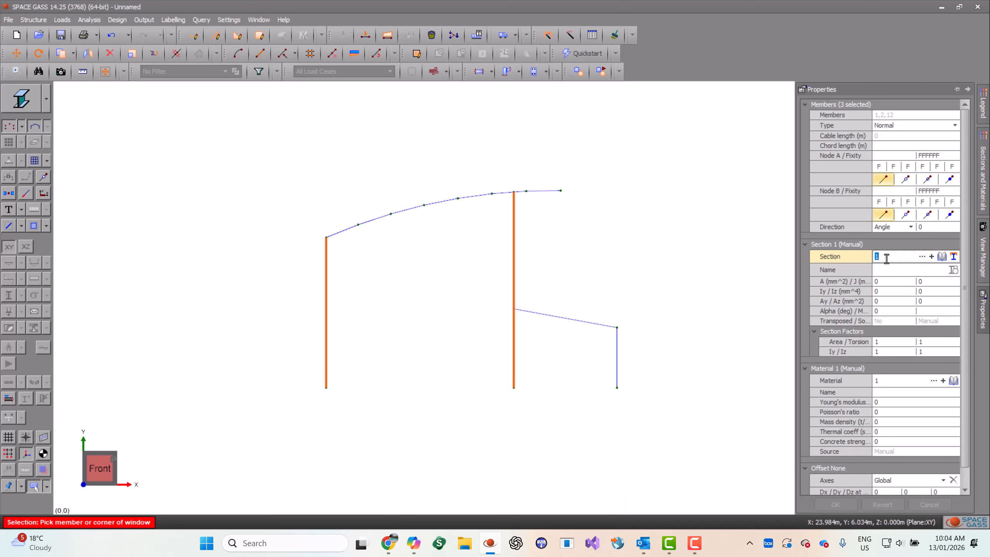
text(2)
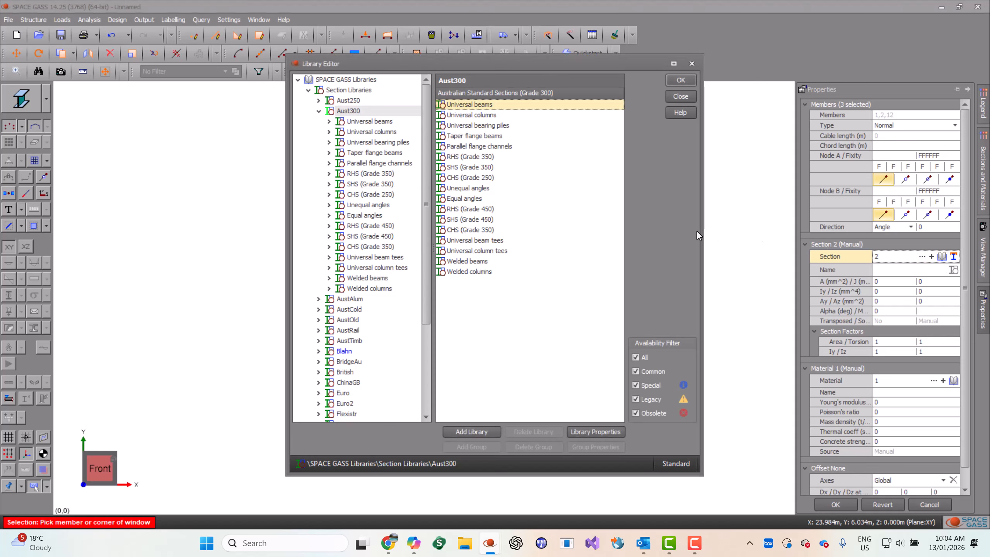
click(380, 122)
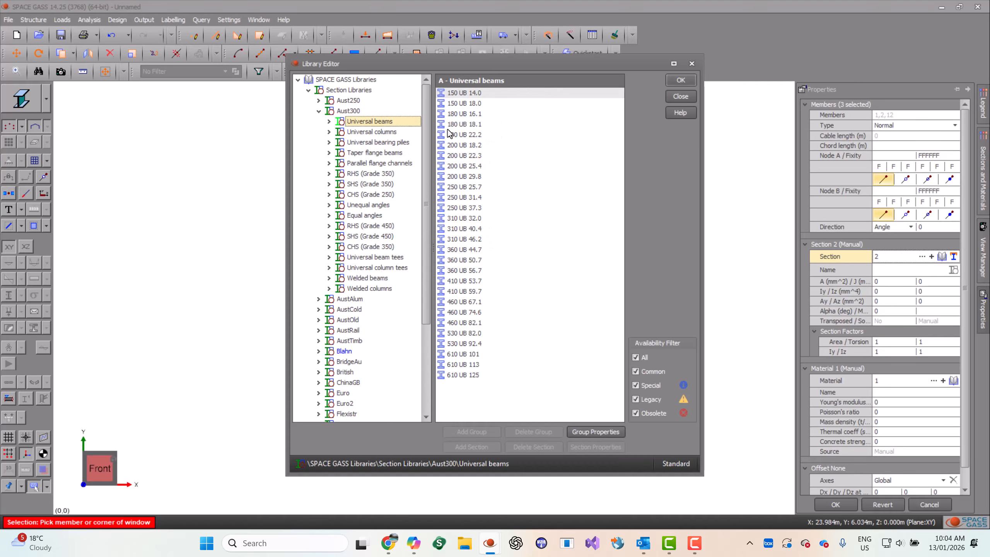
double_click(475, 333)
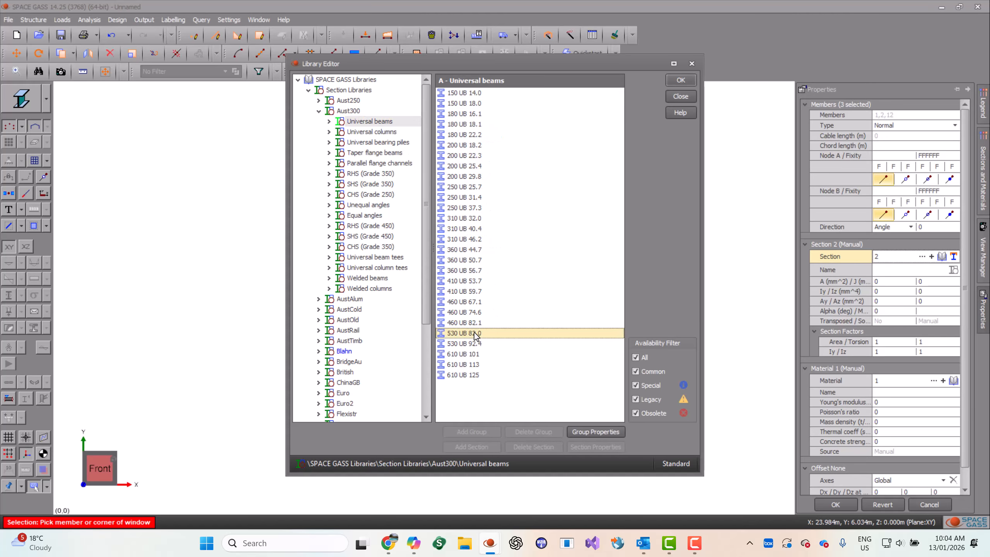
click(681, 80)
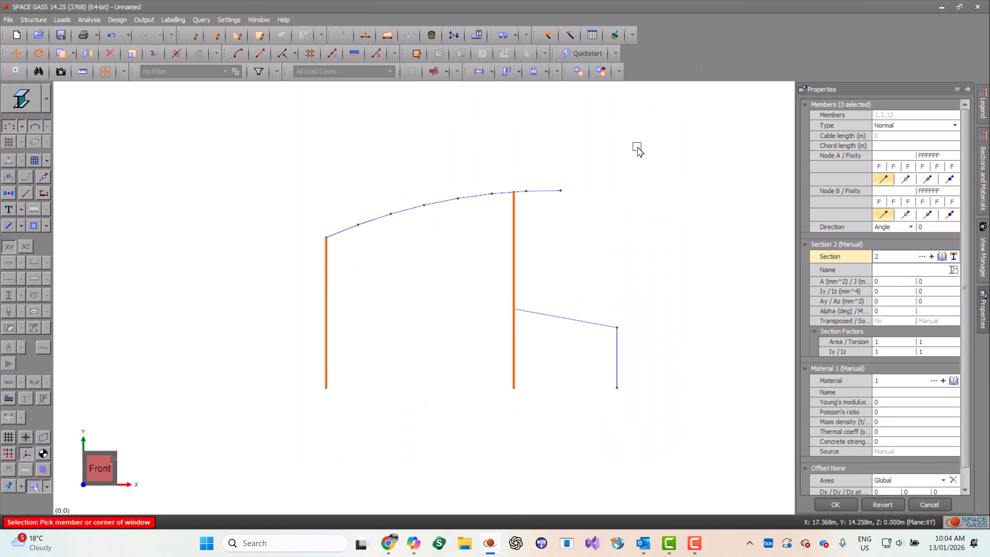
- Set material 1 of the selected columns to STEEL from the Aust material library and apply the member properties
click(954, 380)
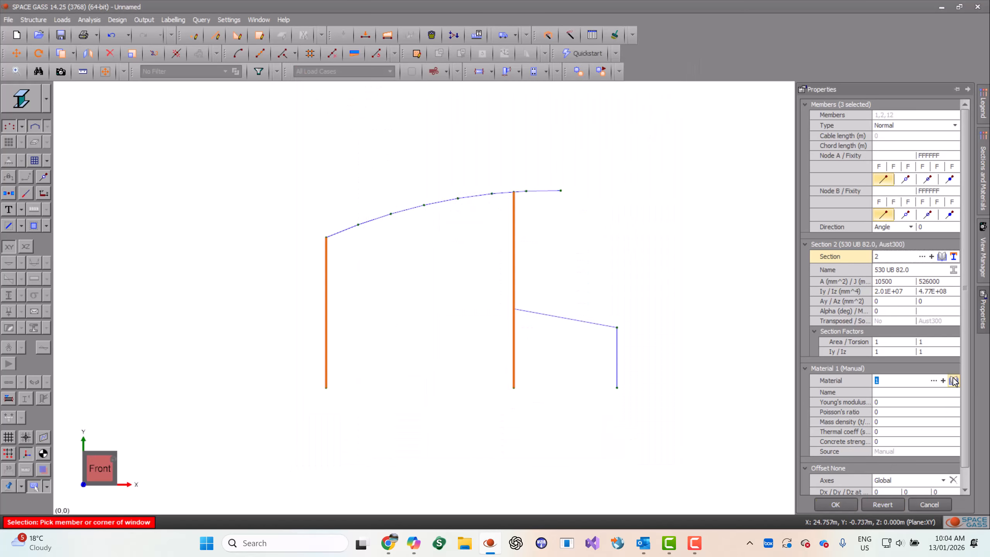
double_click(355, 204)
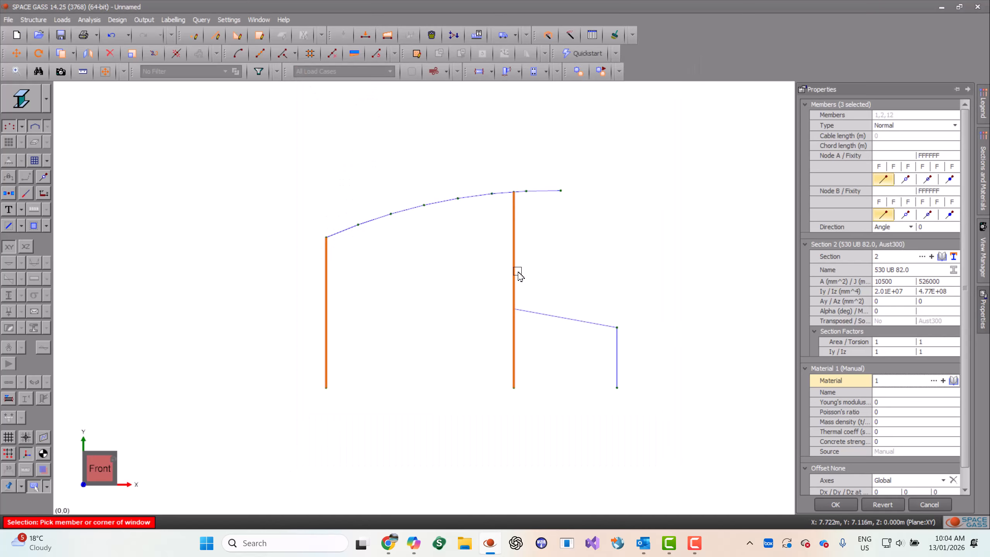
click(836, 504)
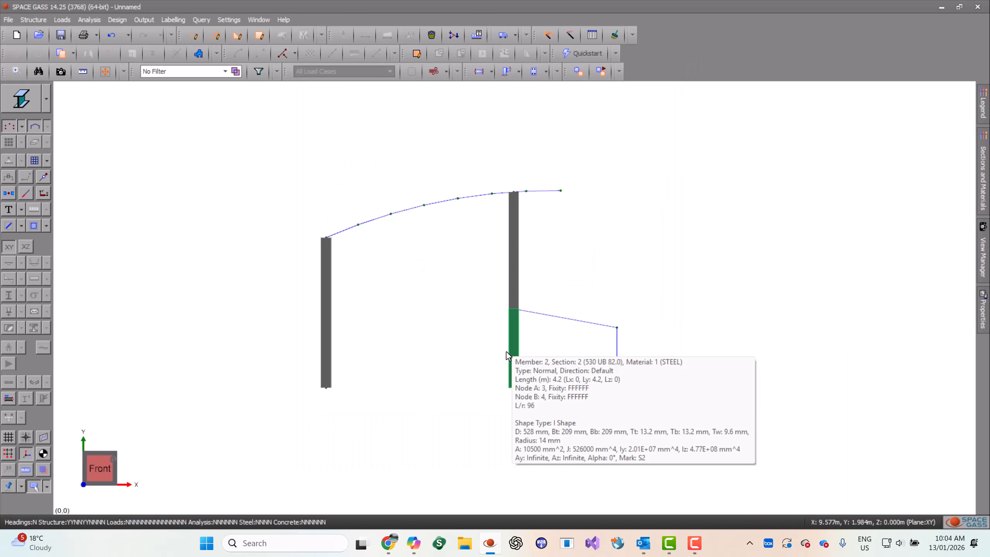
- Assign section 3 to all the curved rafter segments, using 410 UB 53.7 from the Aust300 universal beams library
click(348, 227)
click(381, 219)
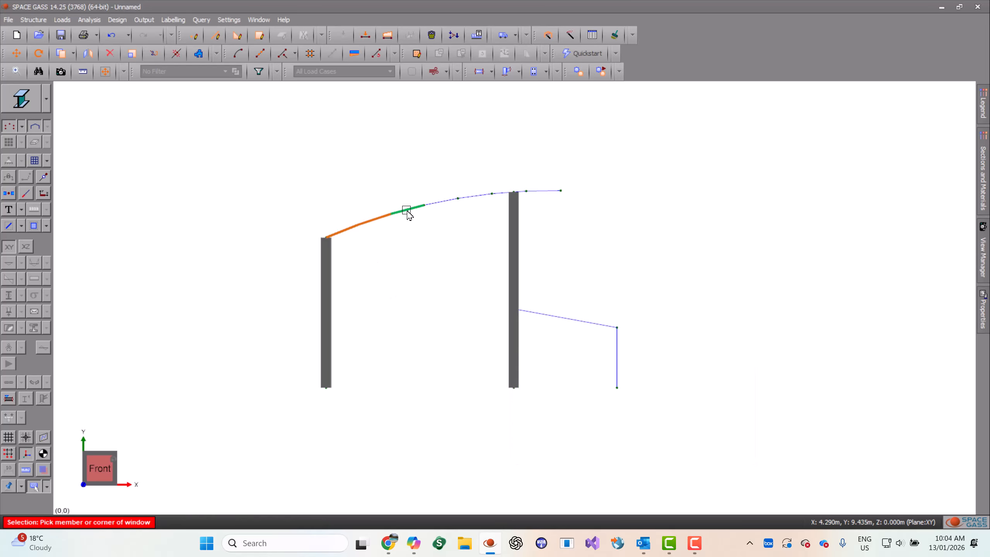
click(407, 211)
click(443, 203)
click(473, 198)
click(503, 194)
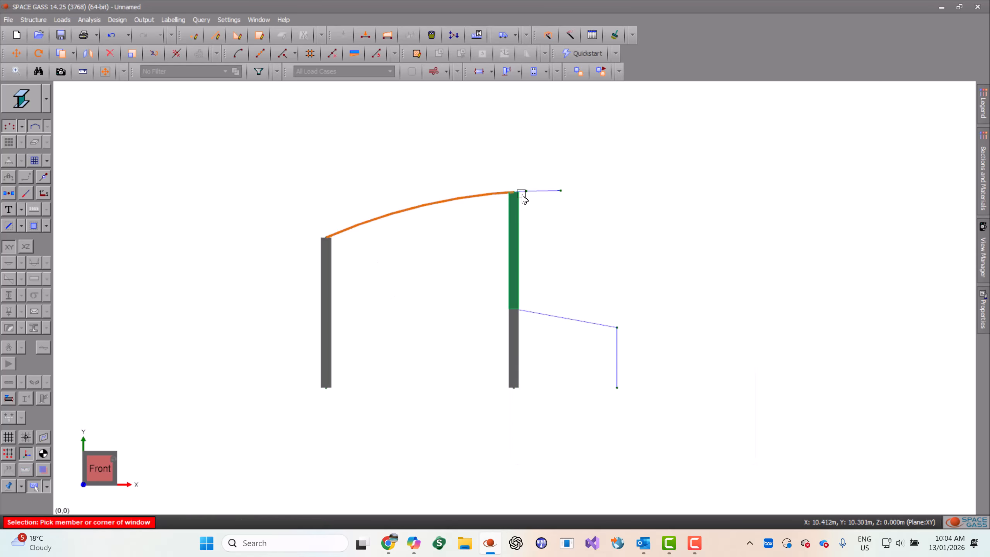
click(521, 191)
click(544, 191)
right_click(457, 168)
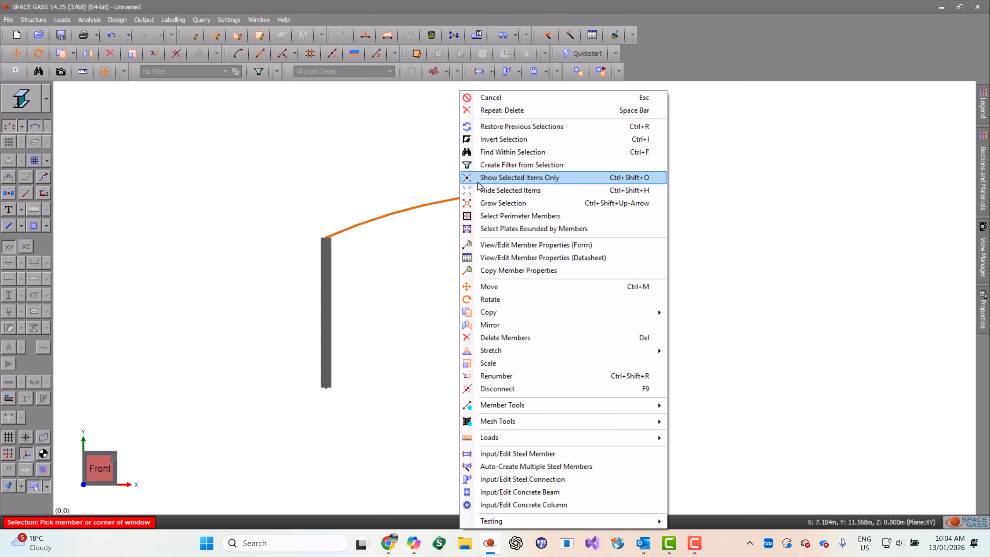
click(506, 245)
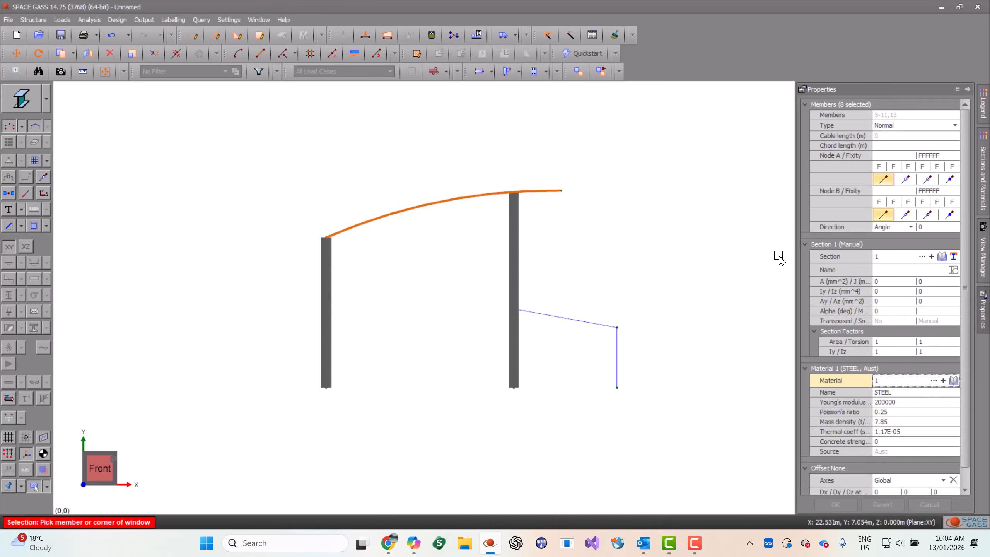
click(894, 258)
text(3)
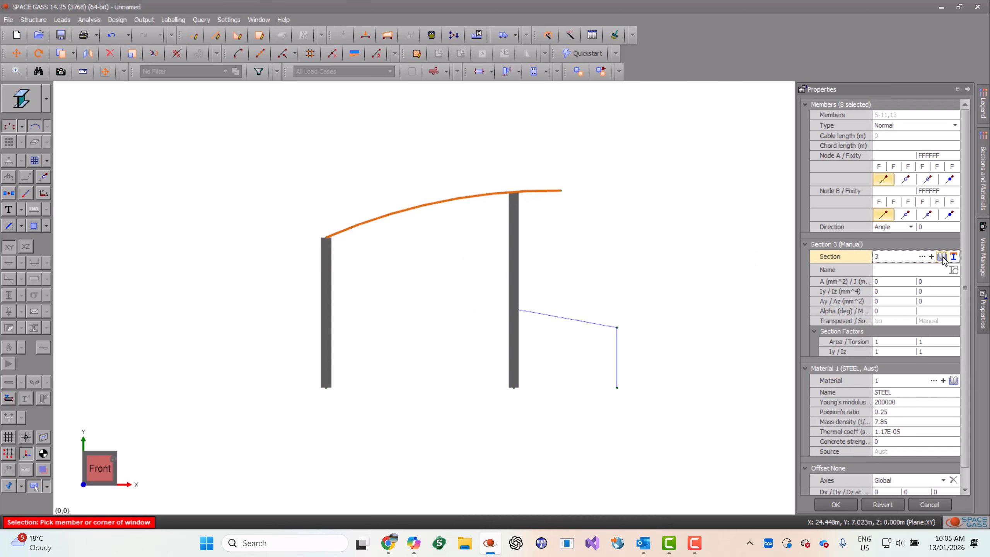
click(942, 257)
click(380, 122)
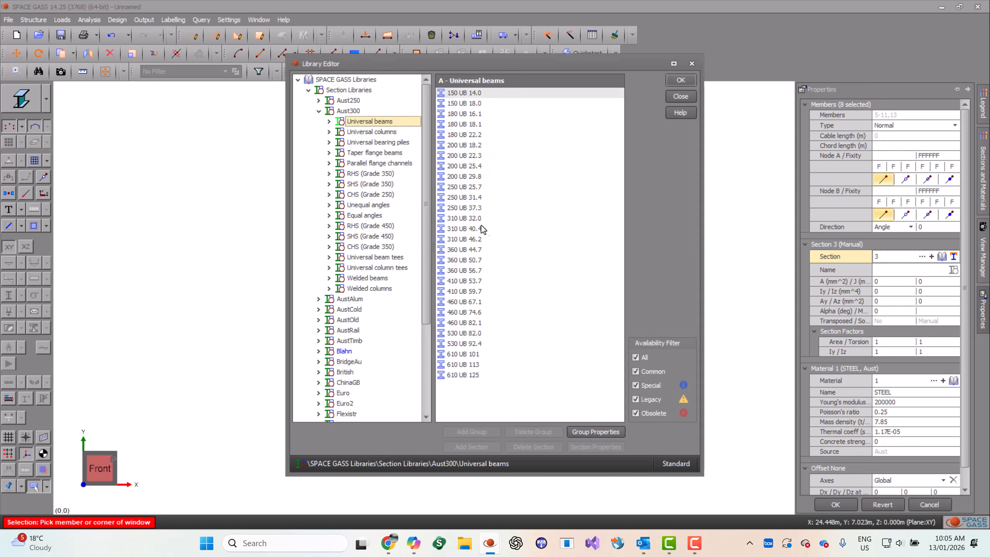
double_click(472, 284)
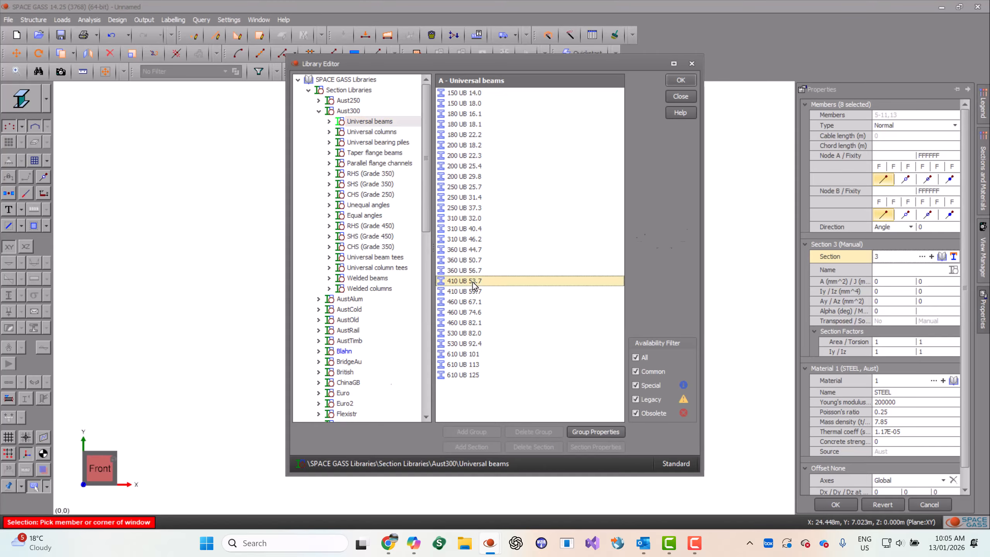
click(681, 80)
click(831, 503)
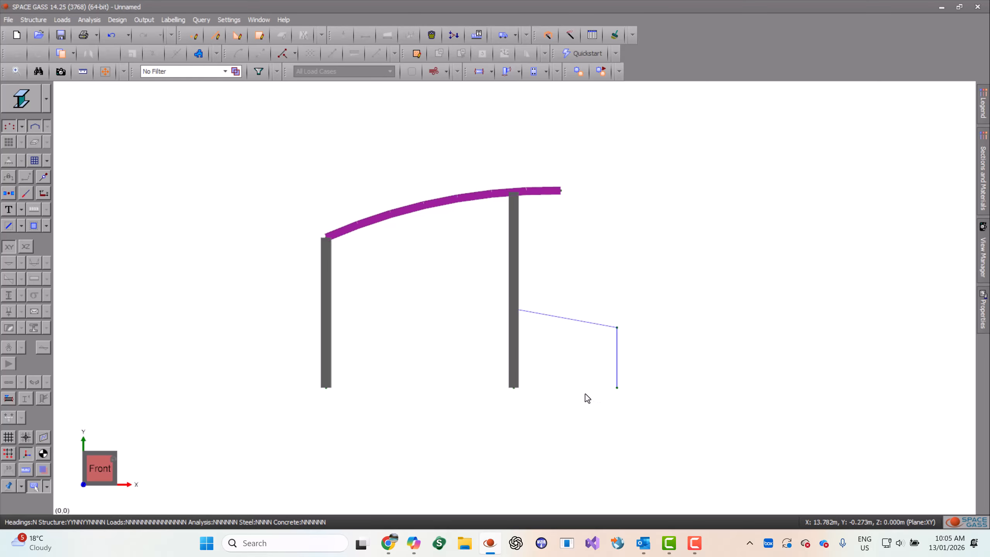
- Assign section 4 to the sloping lean-to rafter, using 250 UB 25.7 from the Aust300 universal beams library
click(587, 325)
right_click(588, 325)
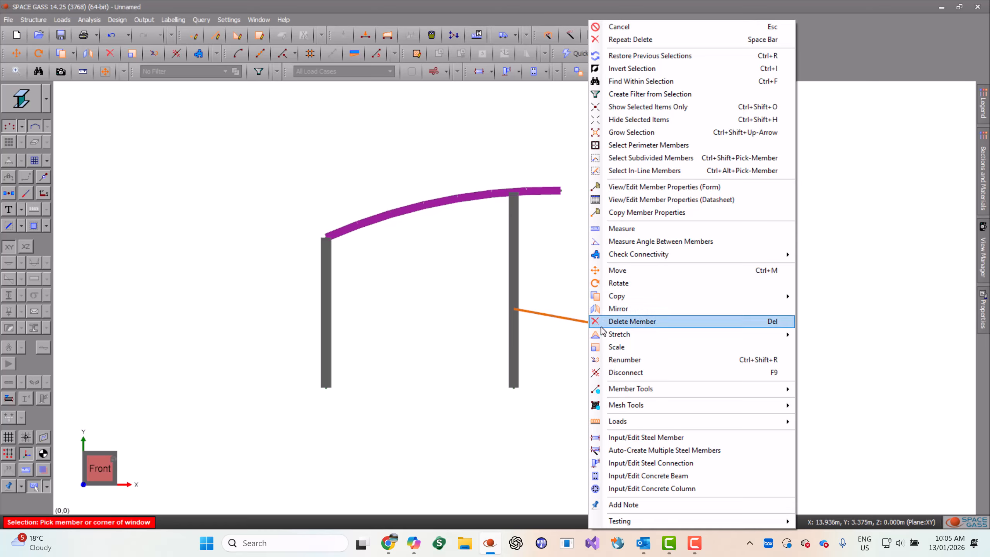
click(654, 201)
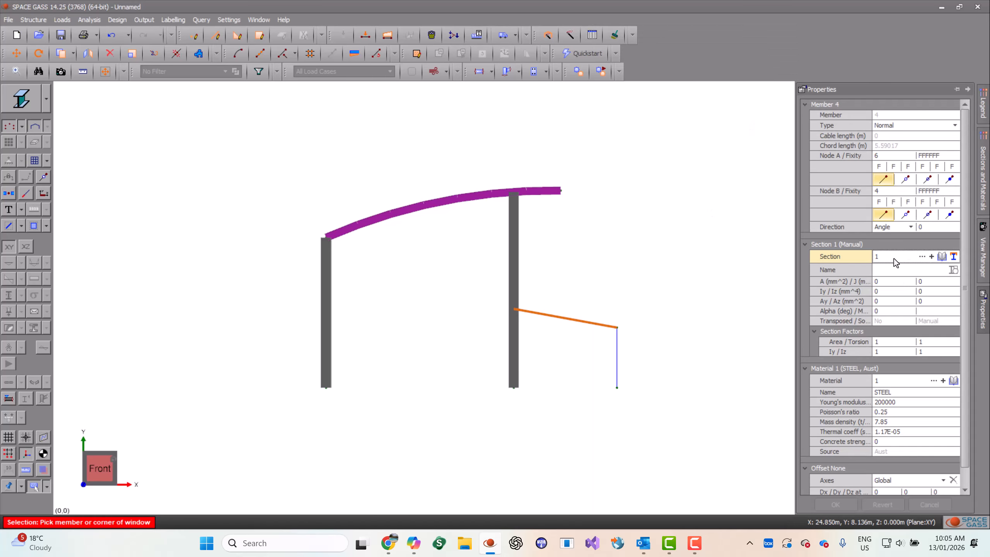
click(894, 258)
text(4)
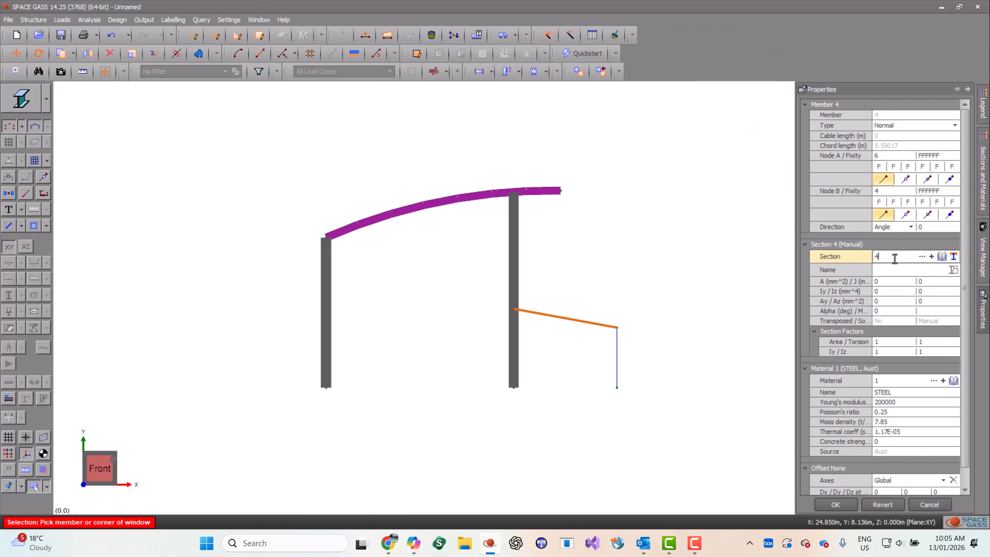
click(942, 257)
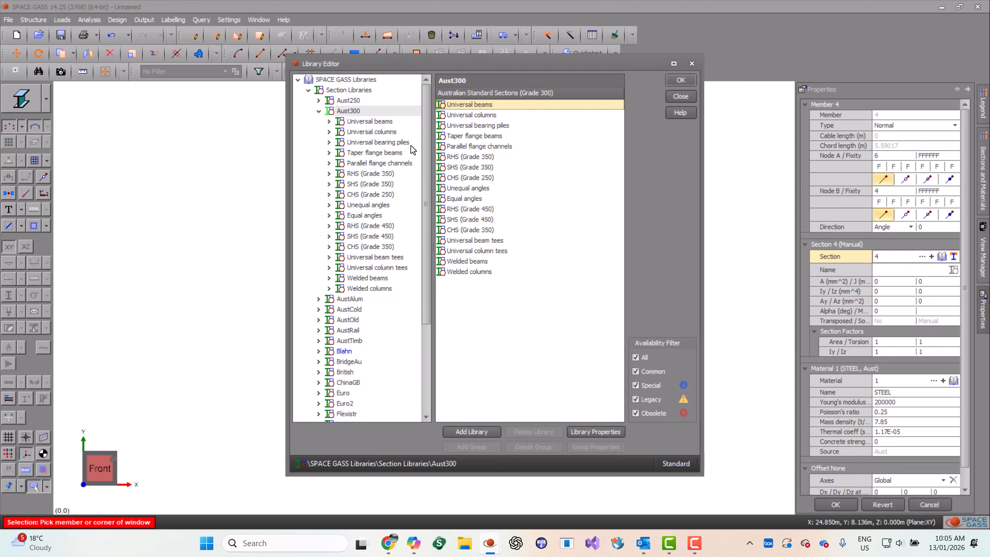
click(383, 121)
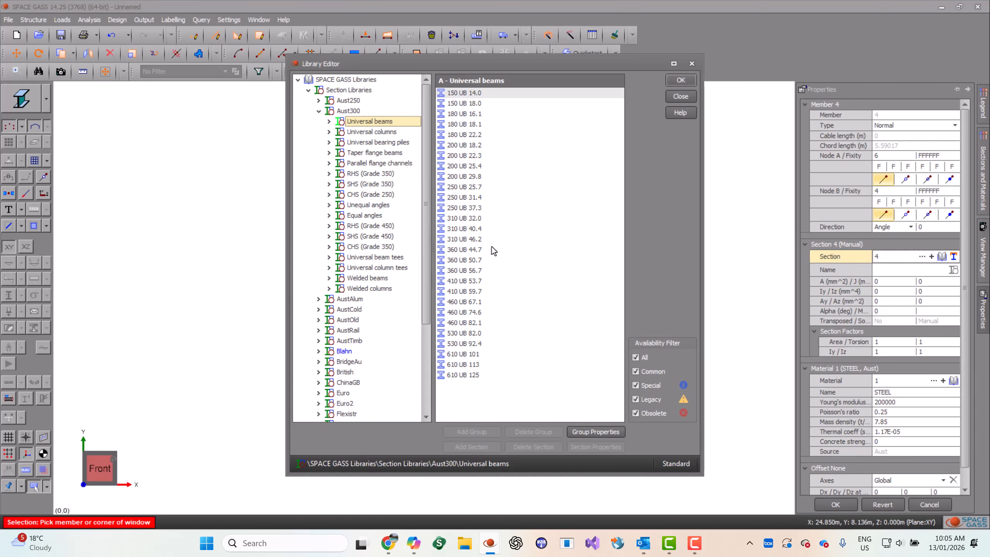
click(473, 187)
double_click(473, 188)
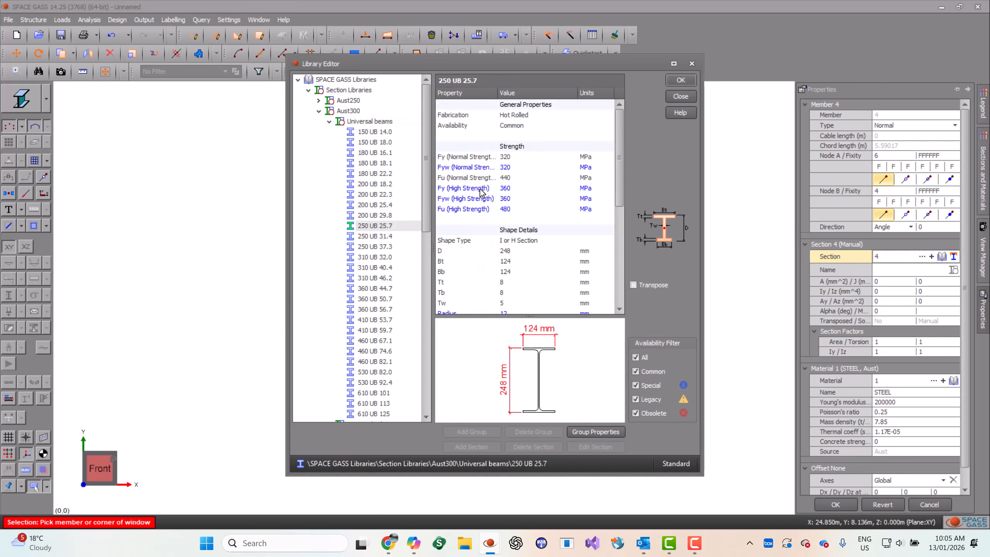
click(683, 82)
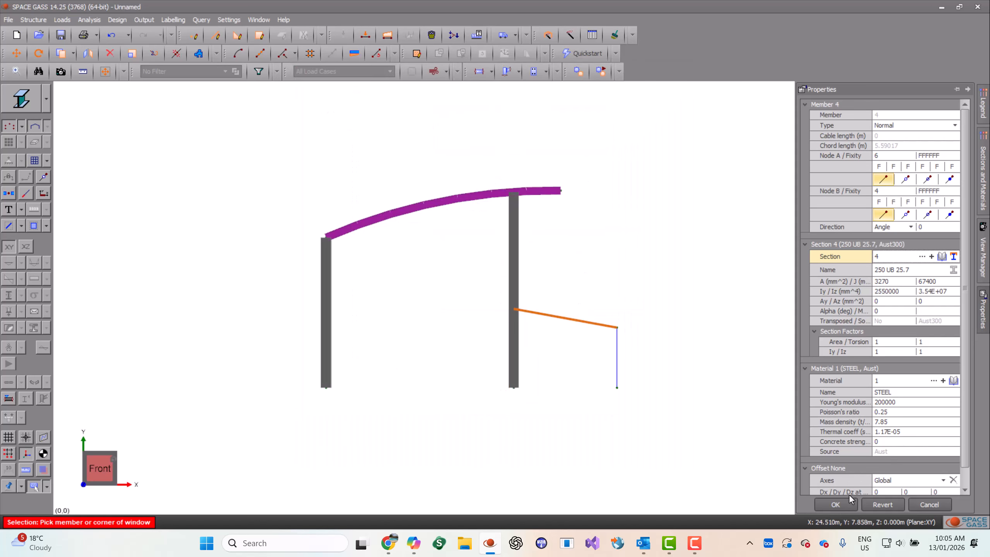
click(837, 505)
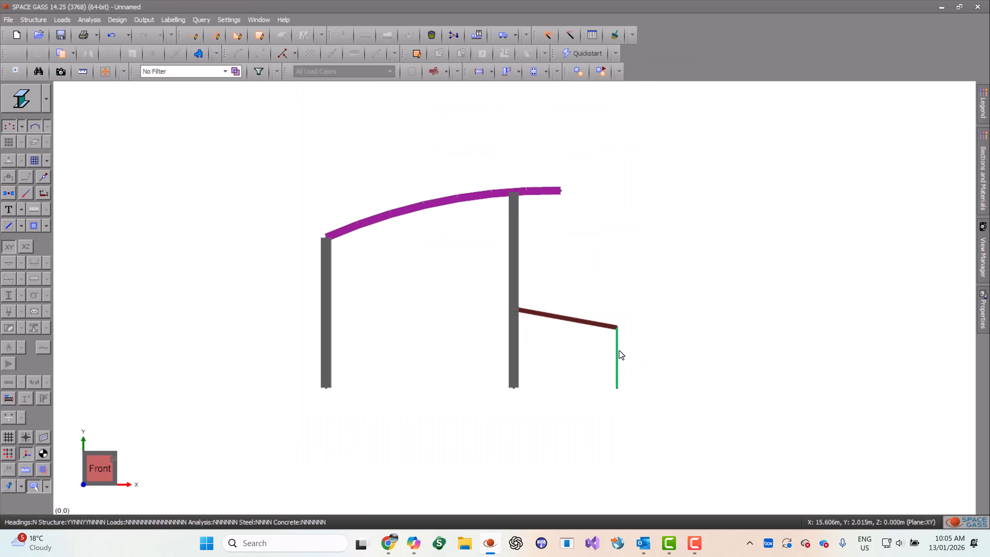
- Assign section 5 to the short lean-to column, using 310 UB 32.0 from the Aust300 universal beams library
click(621, 354)
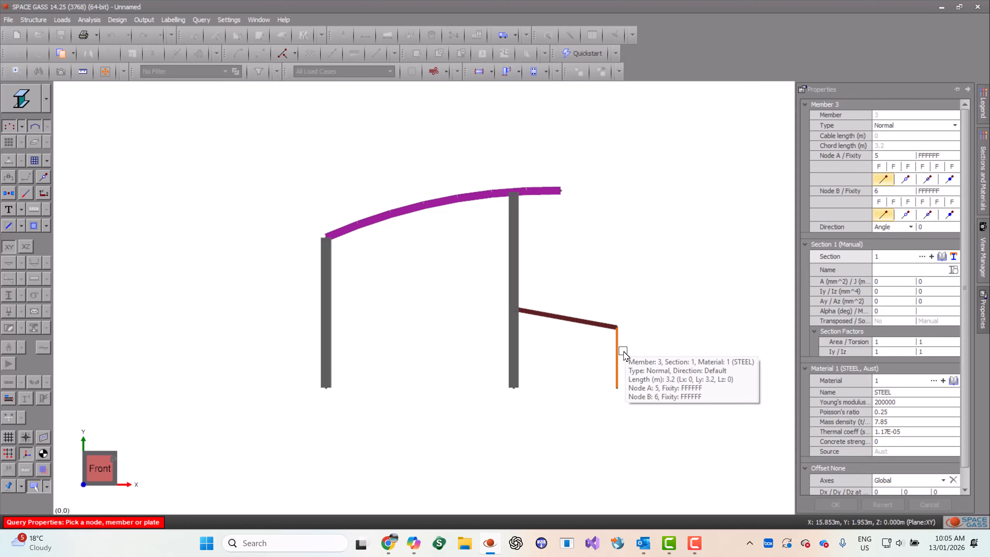
click(892, 257)
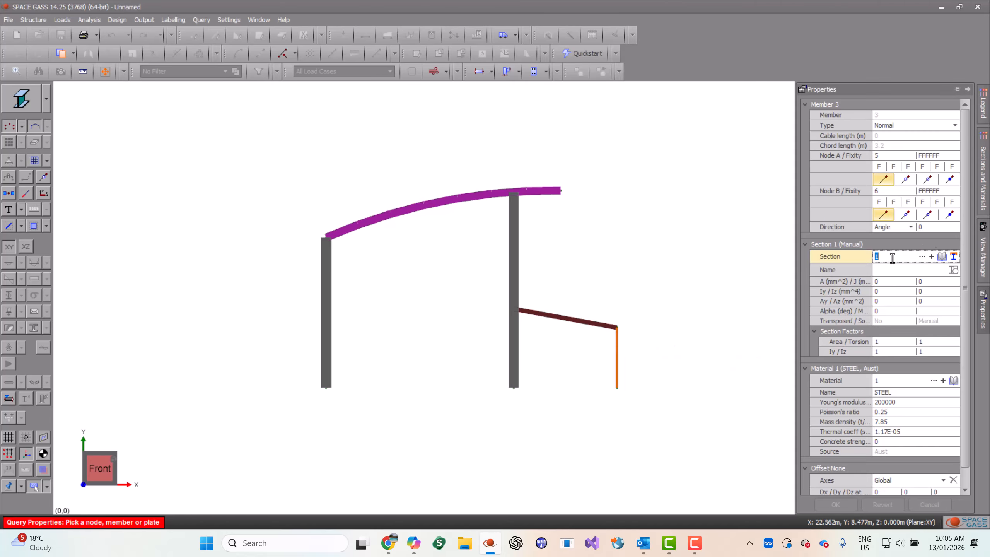
text(5)
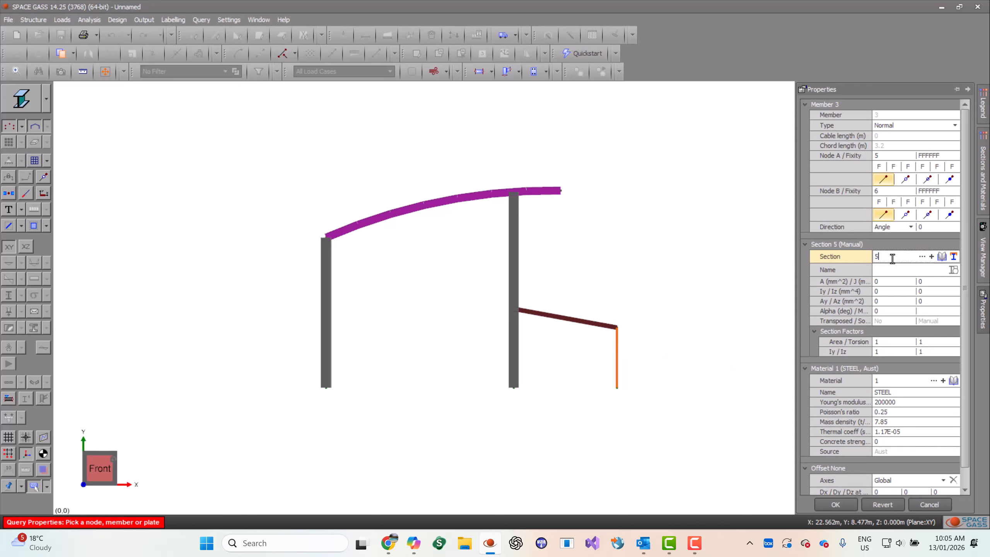
click(943, 257)
click(366, 124)
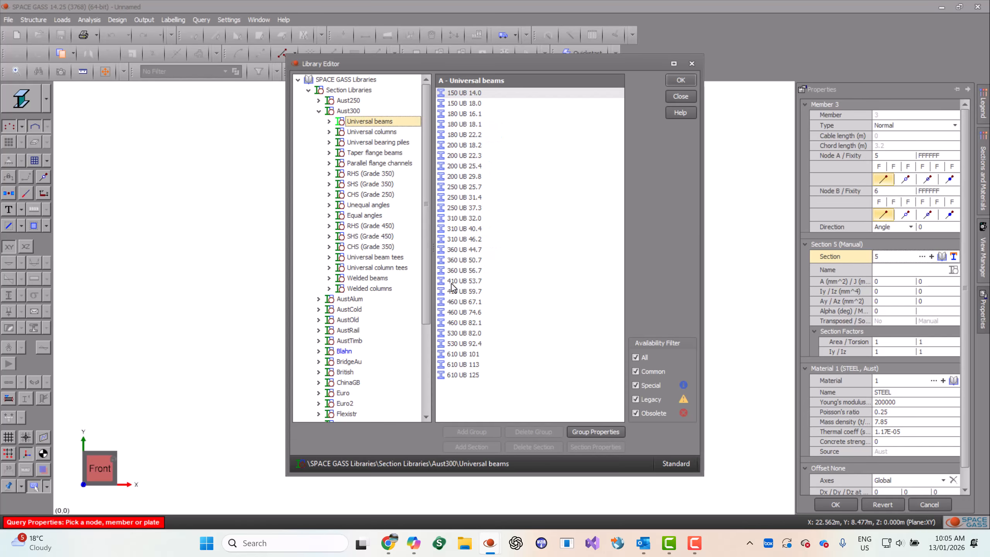
click(468, 241)
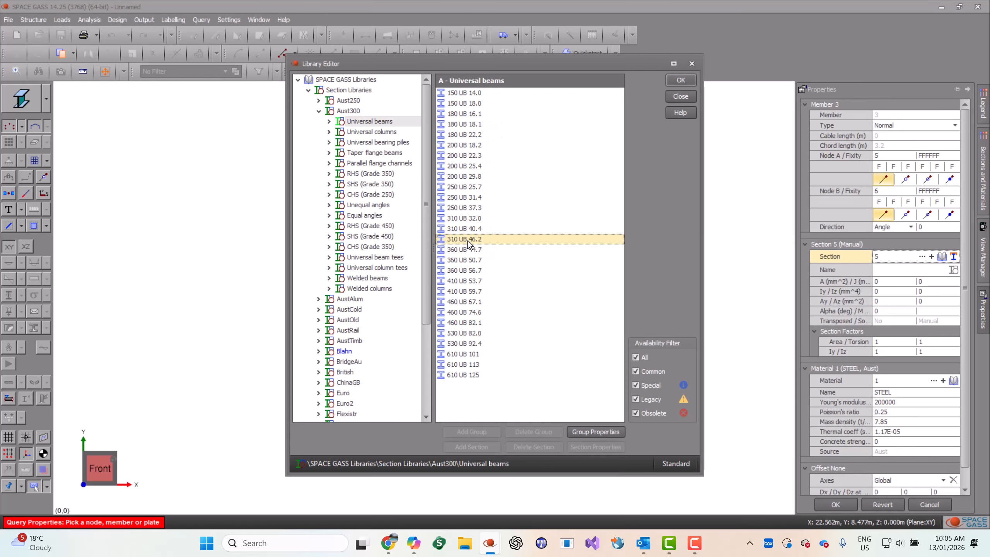
click(476, 218)
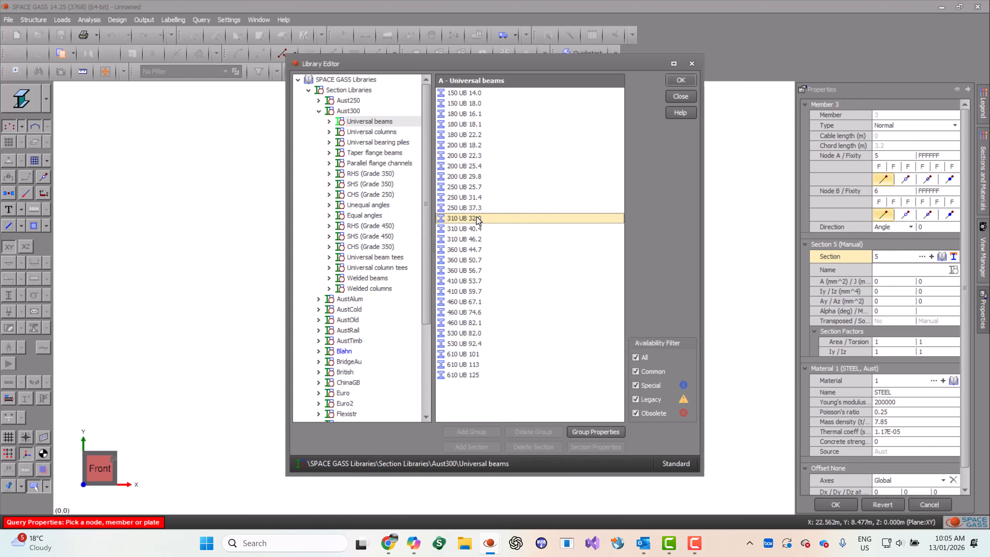
double_click(479, 219)
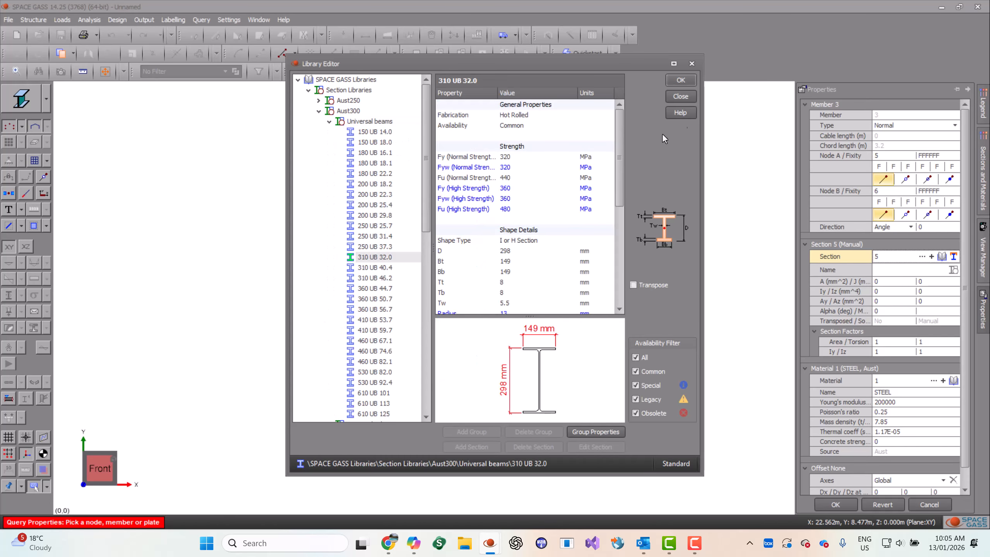
click(680, 80)
click(834, 504)
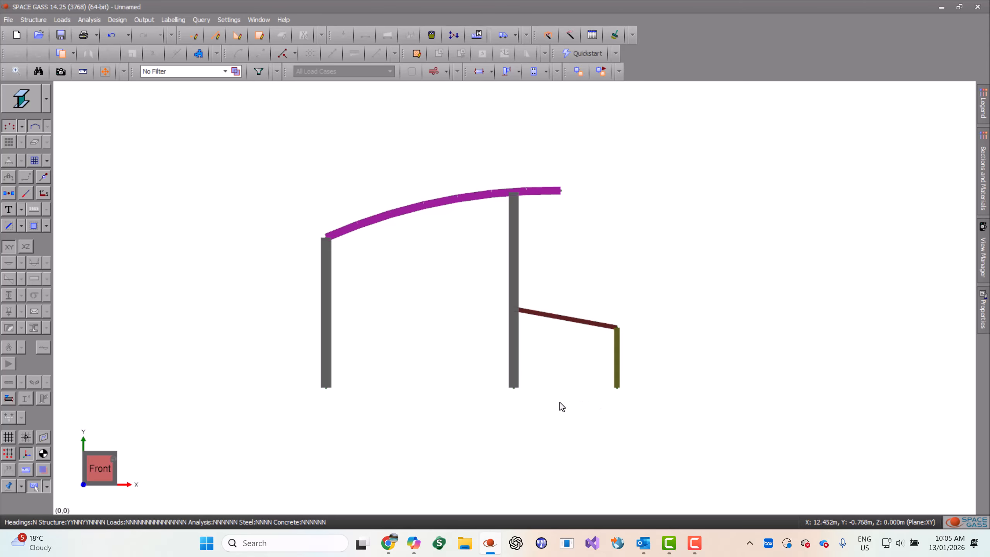
- Apply pinned FFFFRR restraints to the three column base nodes and display the restraint symbols
middle_drag(567, 421, 538, 424)
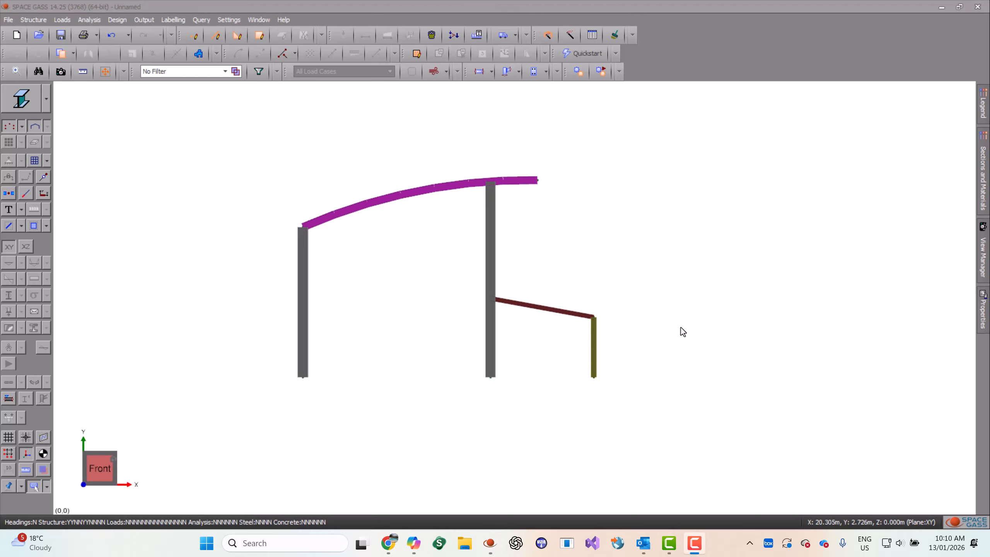
click(254, 356)
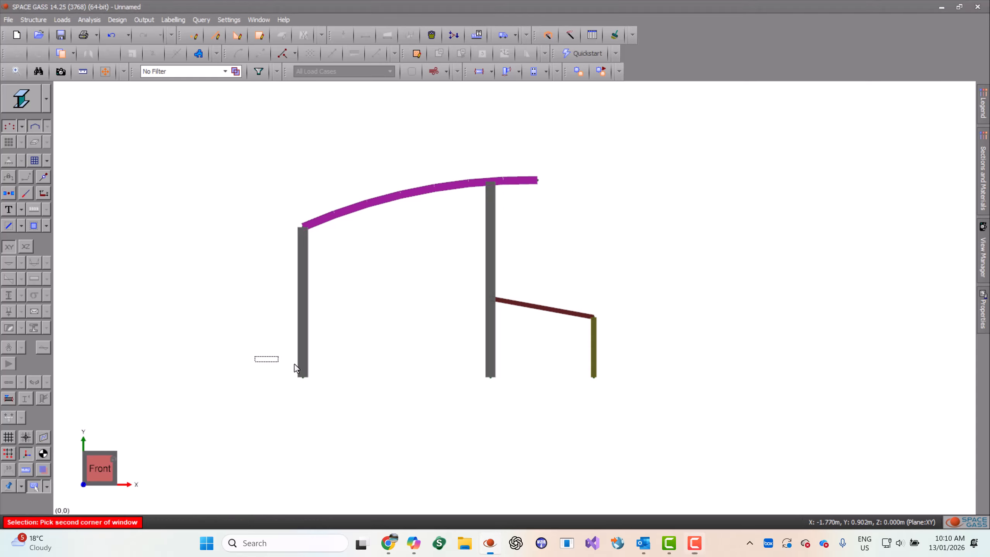
right_click(650, 413)
click(684, 431)
right_click(678, 336)
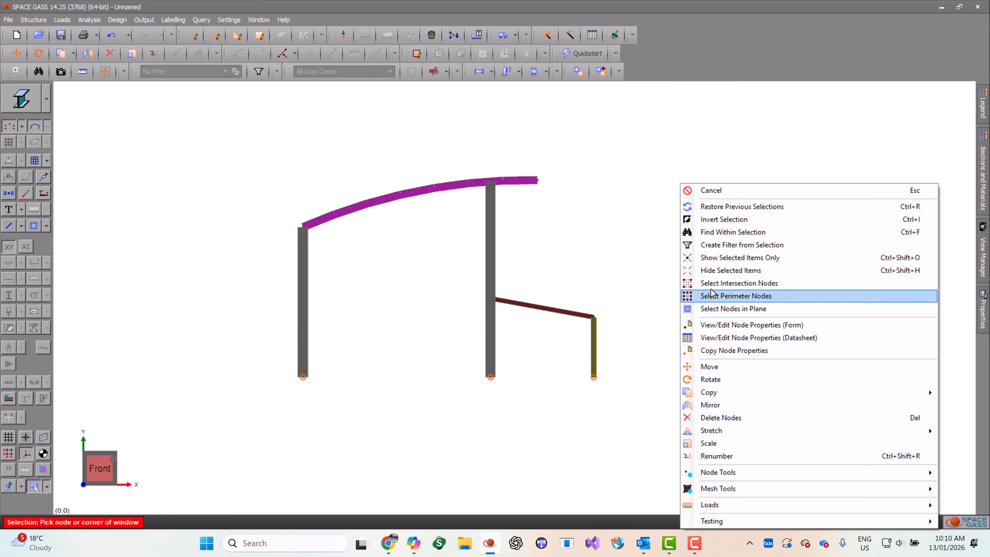
click(726, 326)
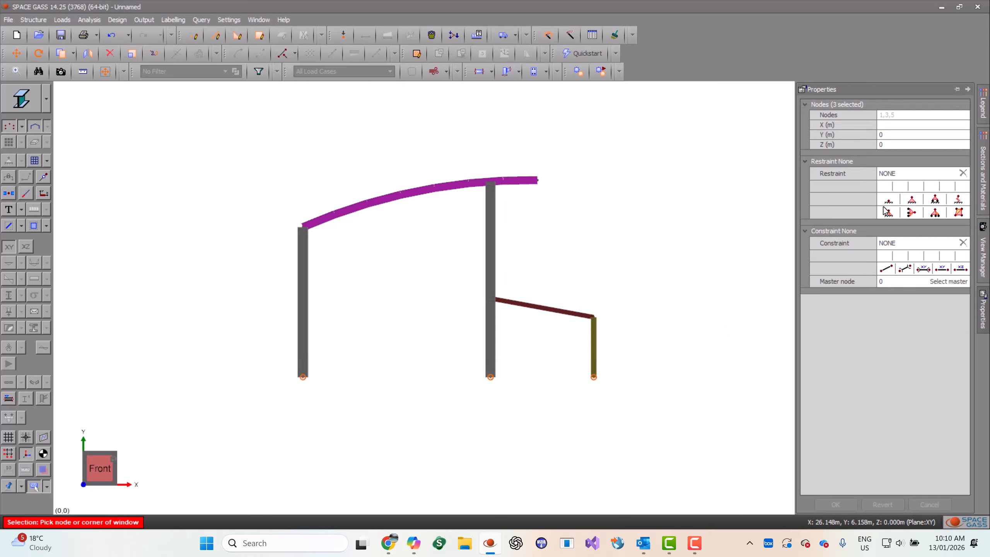
click(910, 204)
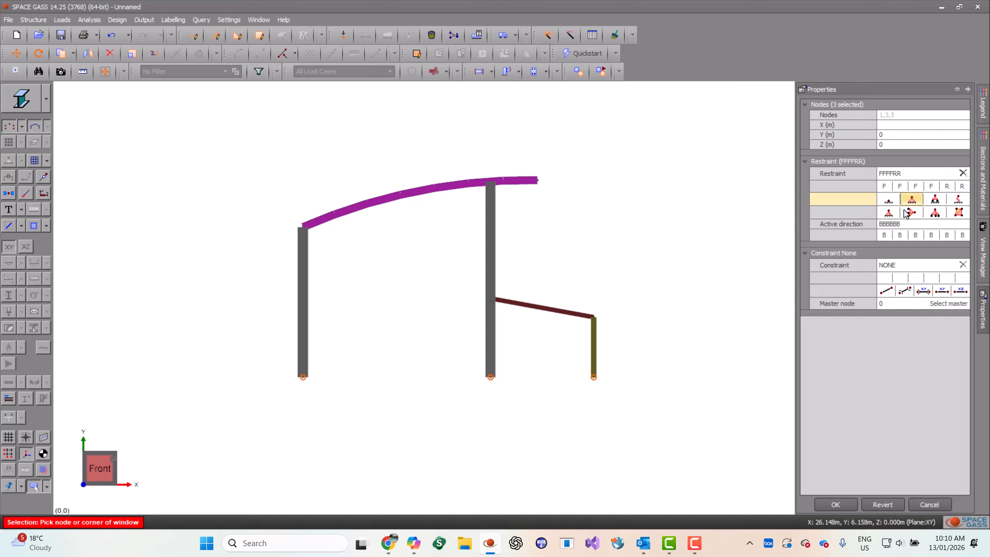
click(837, 505)
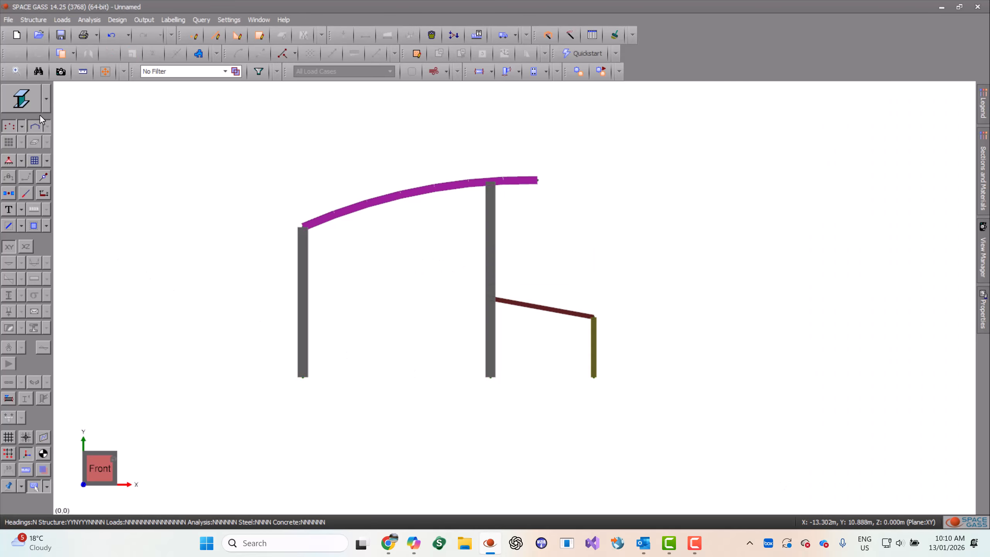
click(8, 161)
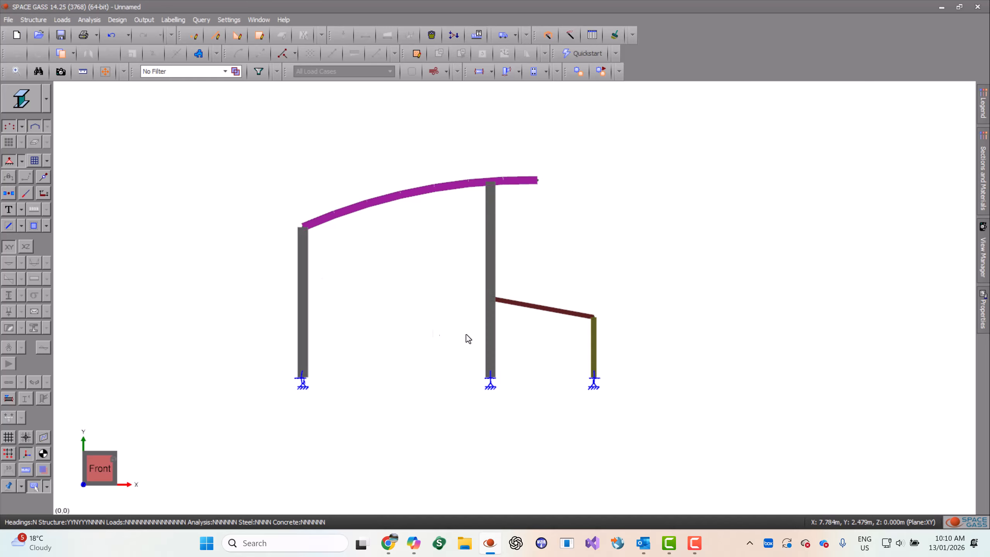
- Turn on the member origin markers and switch the model display to wireframe
mouse_move(527, 311)
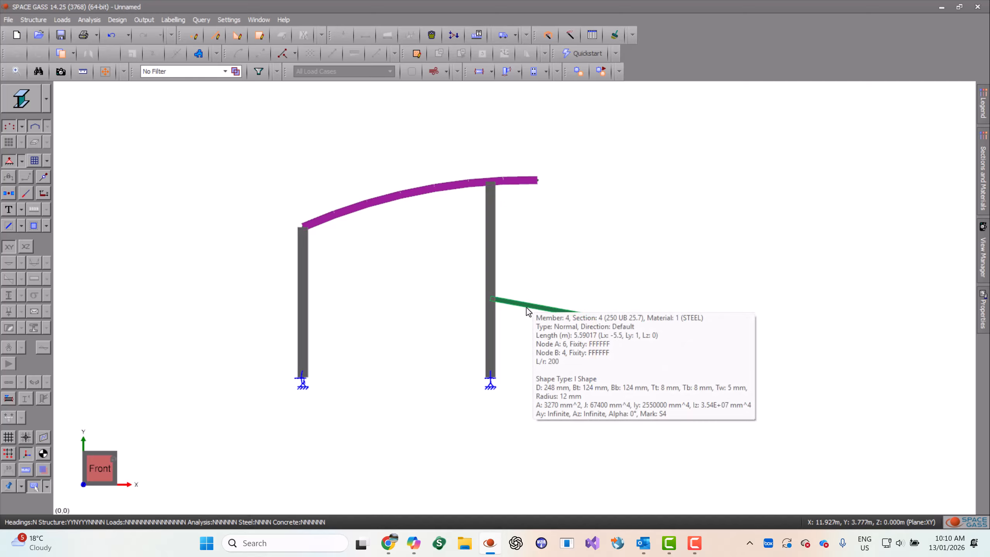
click(27, 194)
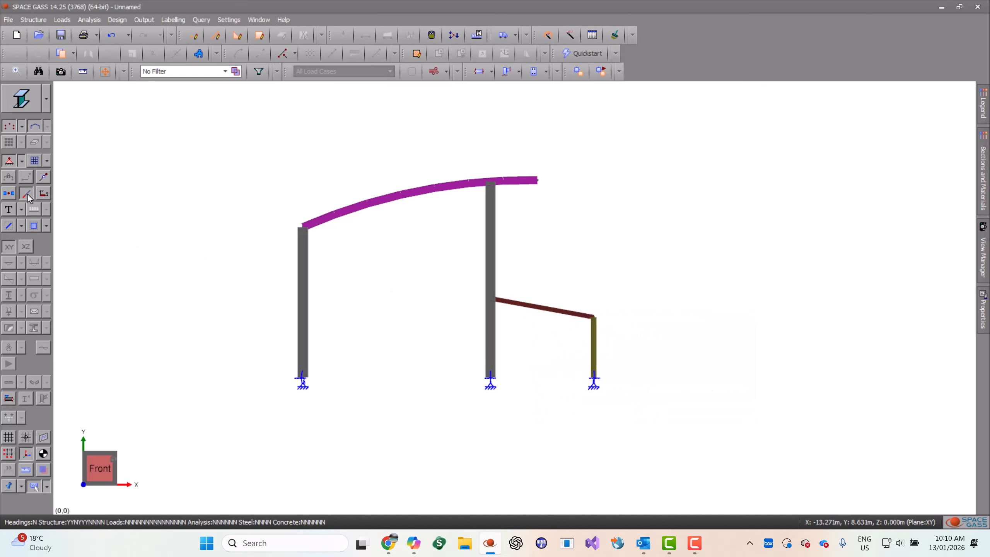
click(44, 109)
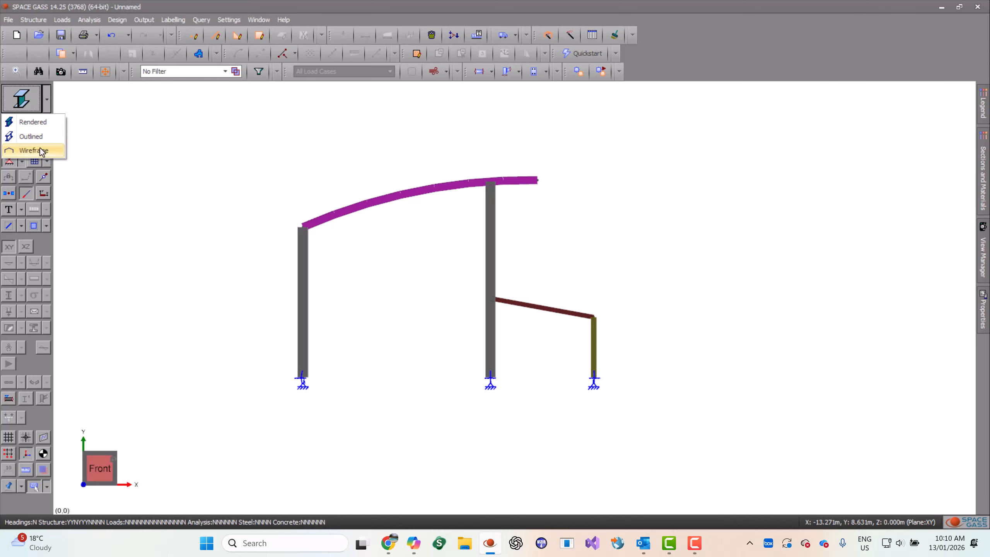
click(42, 150)
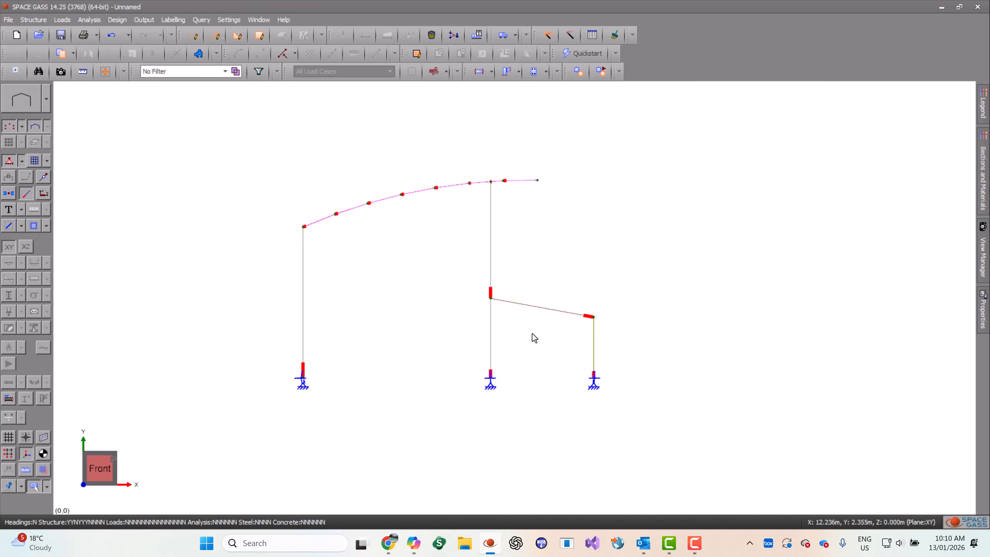
- Set the lean-to rafter's fixity at the tall column to FFFFFR, and display fixity symbols instead of member origin markers
double_click(539, 308)
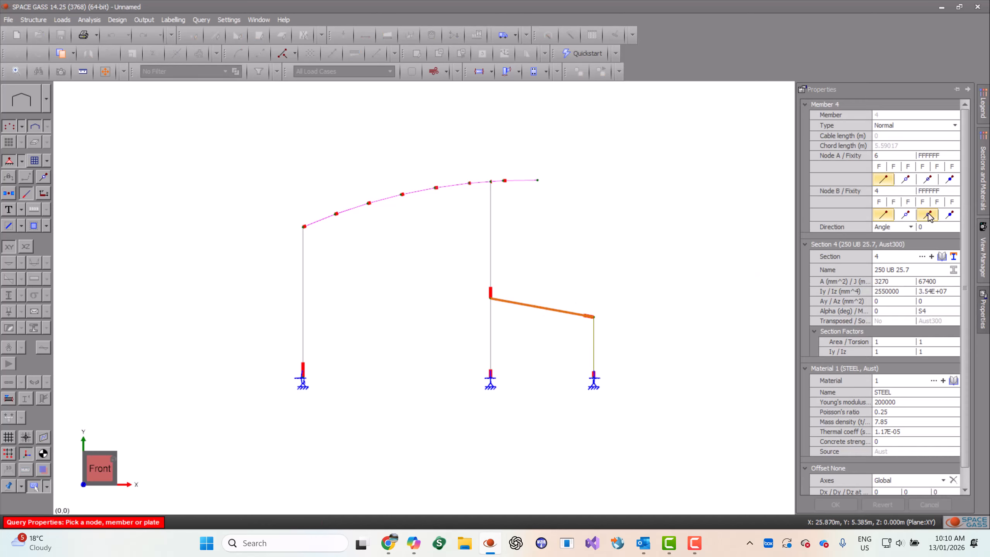
click(907, 215)
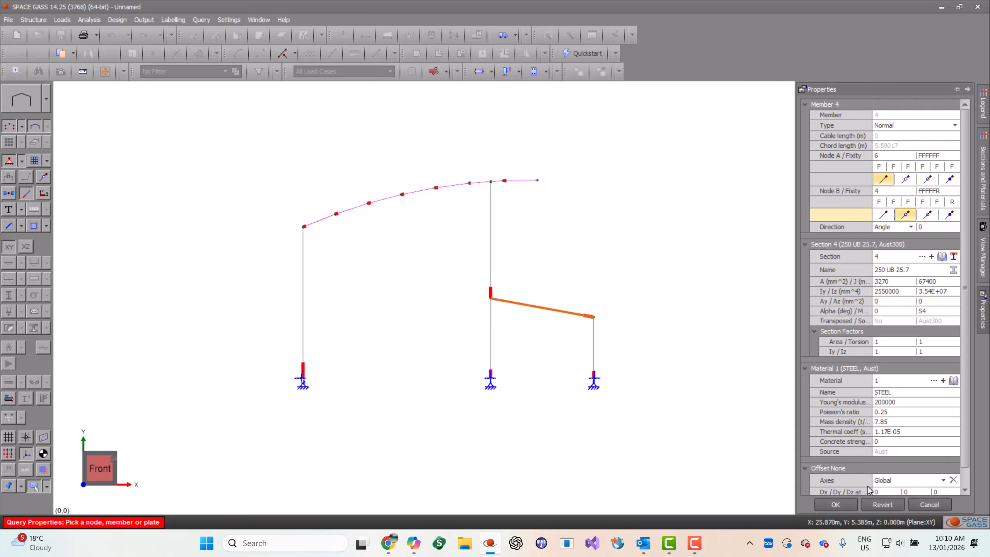
click(835, 504)
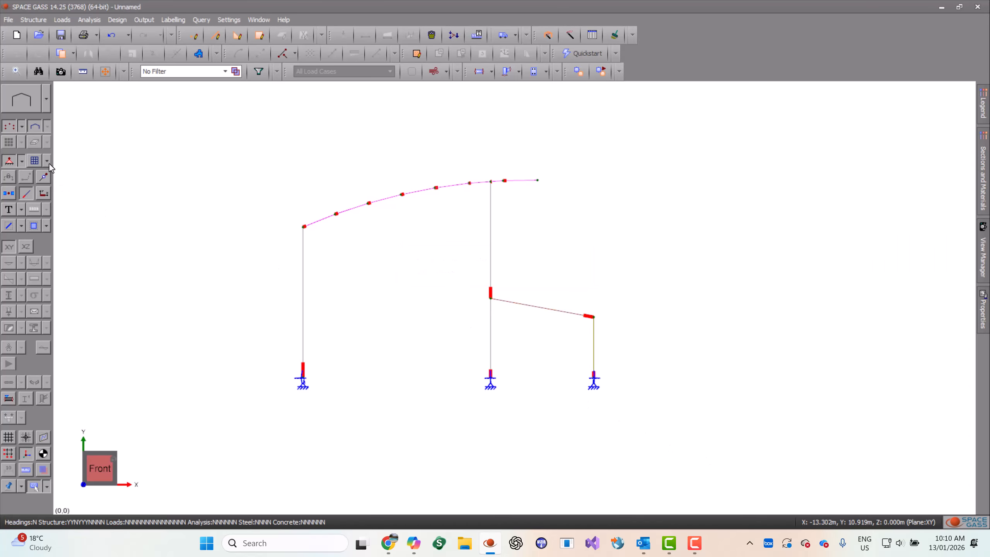
click(44, 178)
click(30, 196)
- Open the distributed forces datasheet for all curved rafter segments, applying loads as a group in load case 1
click(268, 155)
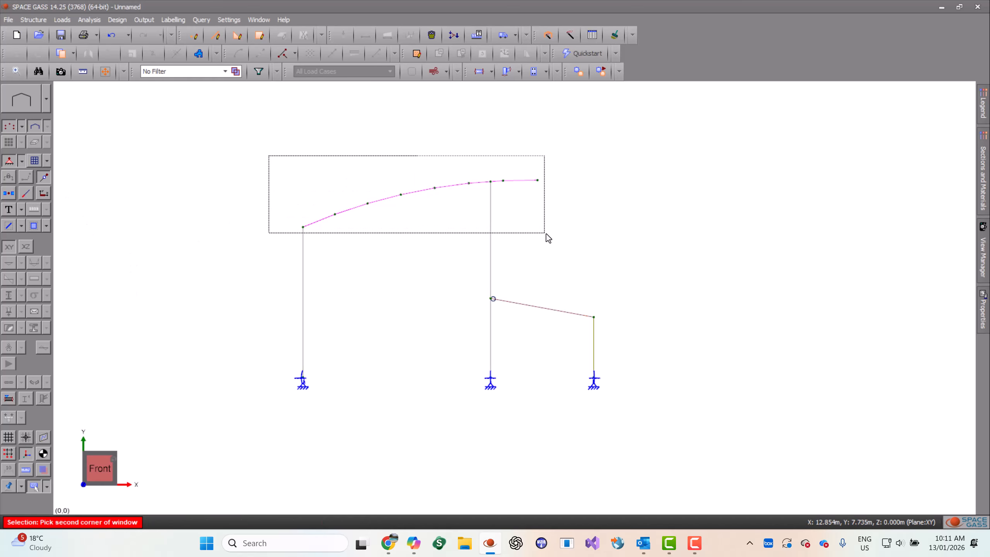
right_click(564, 243)
click(620, 297)
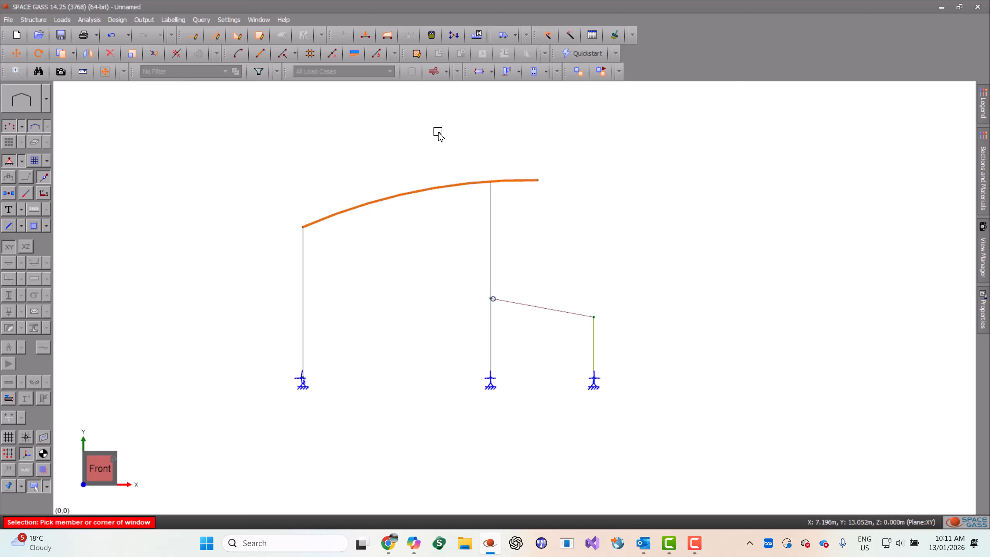
right_click(428, 117)
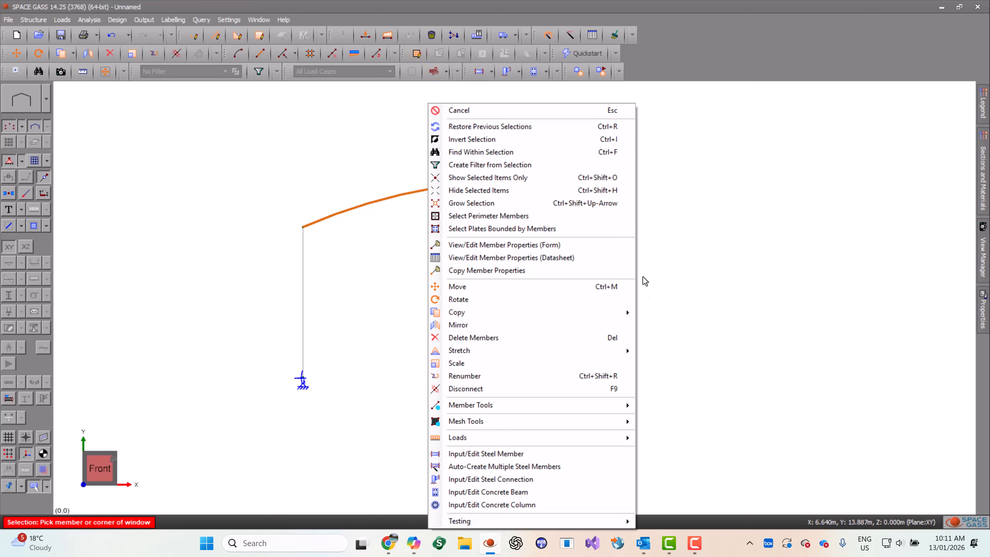
mouse_move(596, 437)
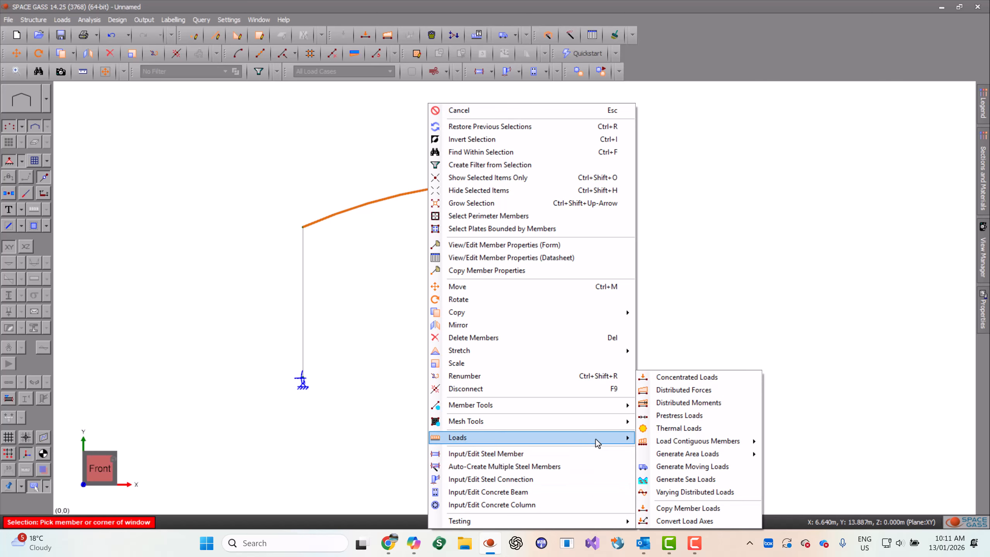
click(696, 390)
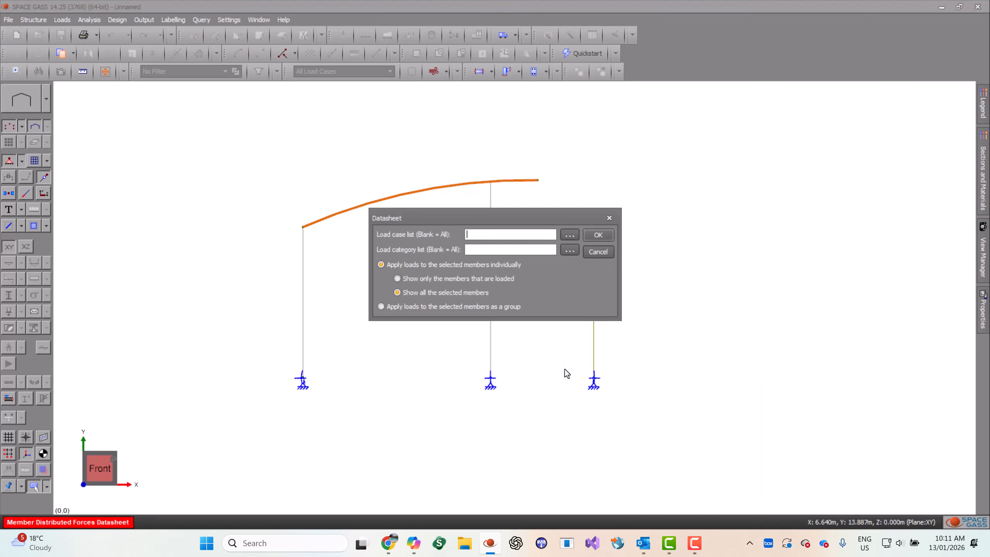
click(430, 307)
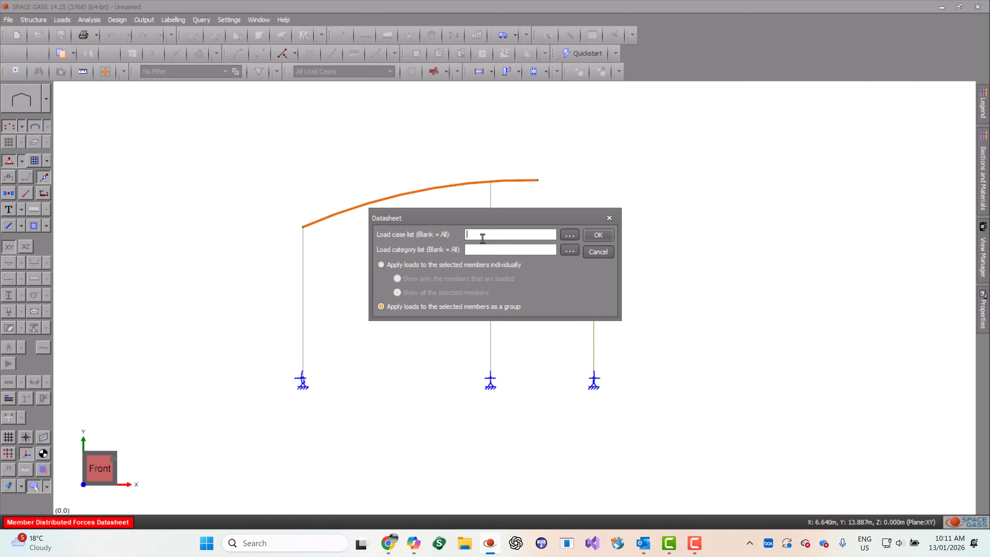
click(482, 234)
text(1)
click(598, 235)
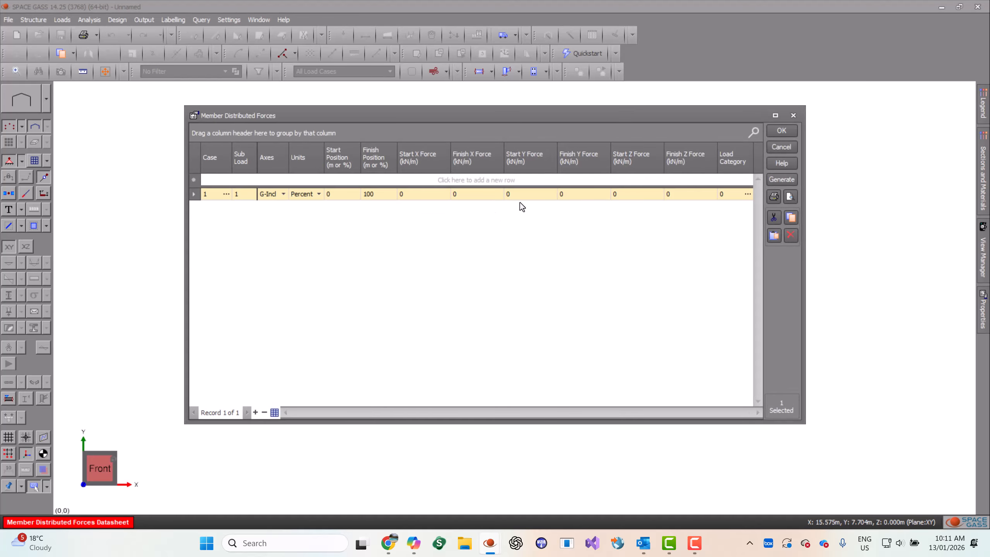
- Set the start and finish Y forces to -0.75 kN/m, leave the load uncategorised, and title load case 1 "Dead Load"
click(526, 194)
key(Tab)
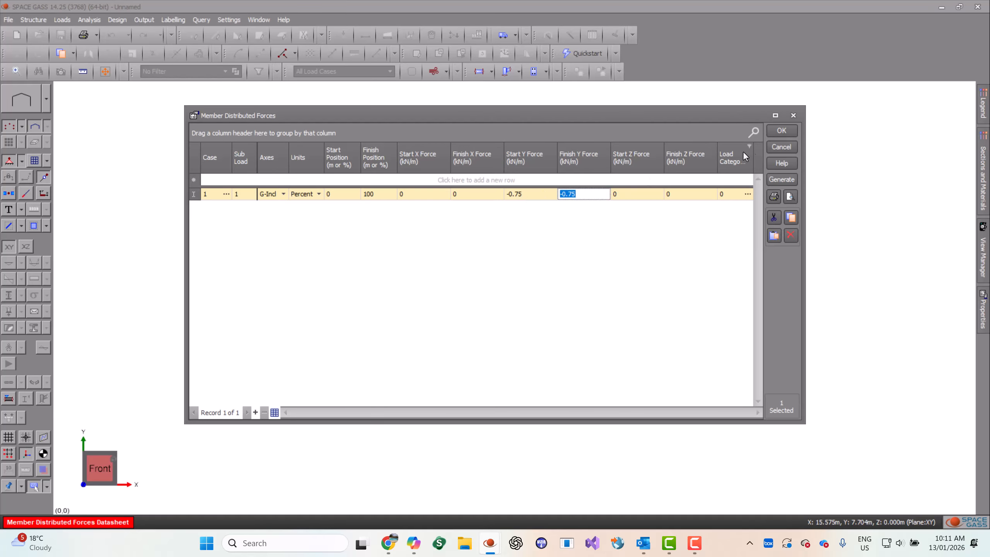
click(782, 131)
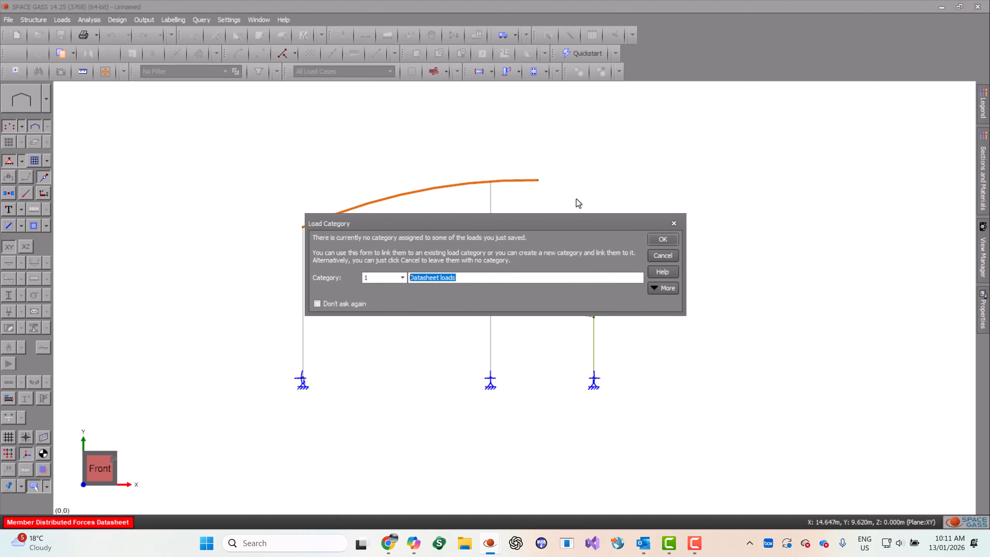
click(658, 256)
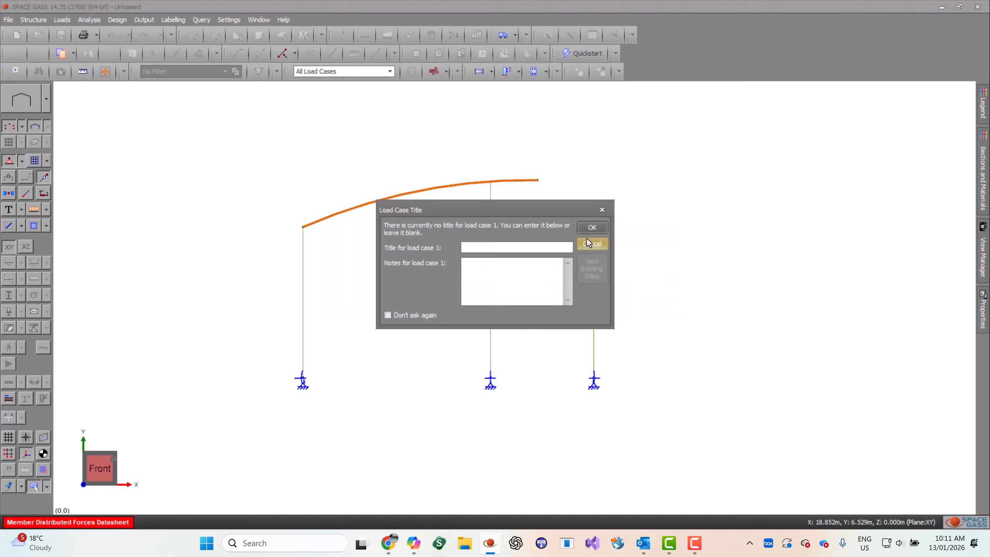
text(Dead Load)
key(Return)
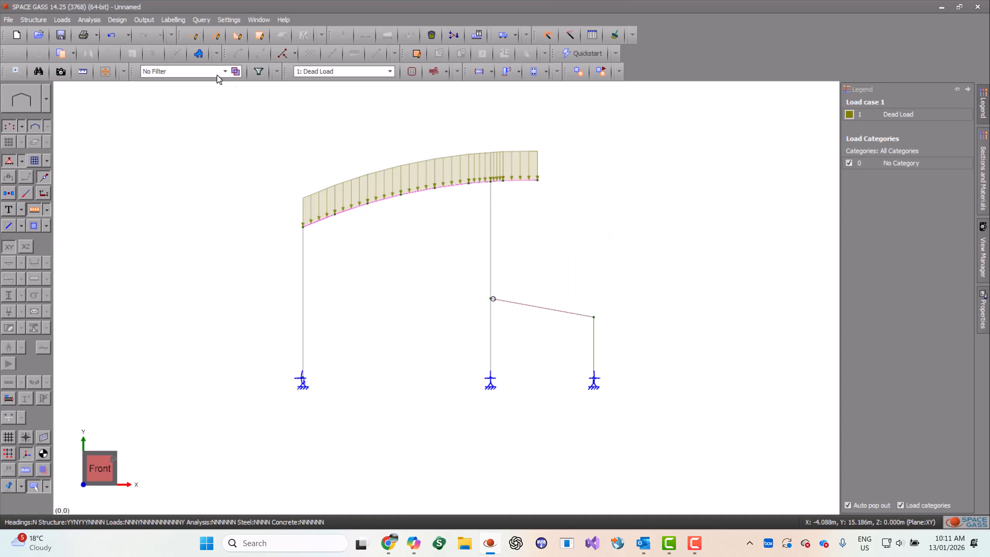
- Add self weight to load case 1 in the self weight datasheet
click(431, 36)
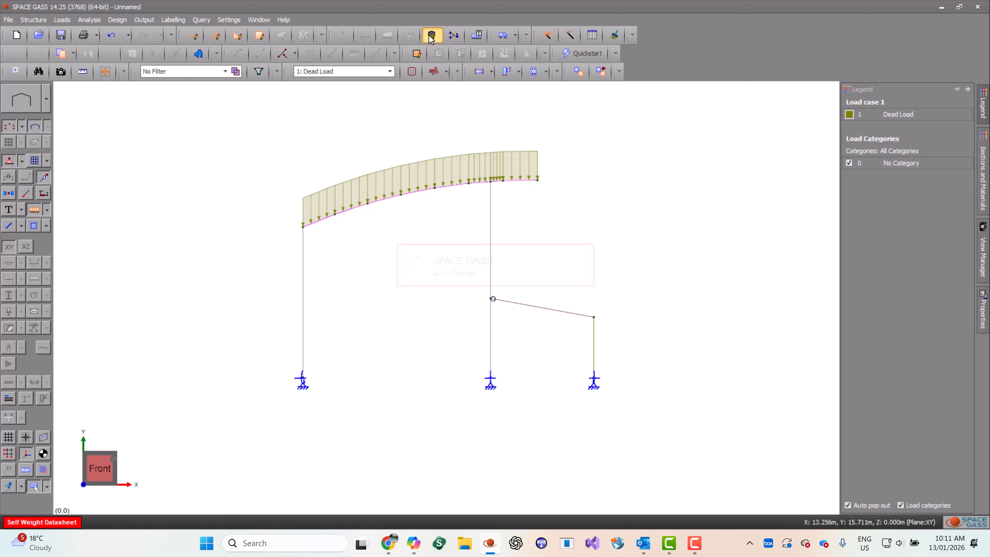
click(383, 172)
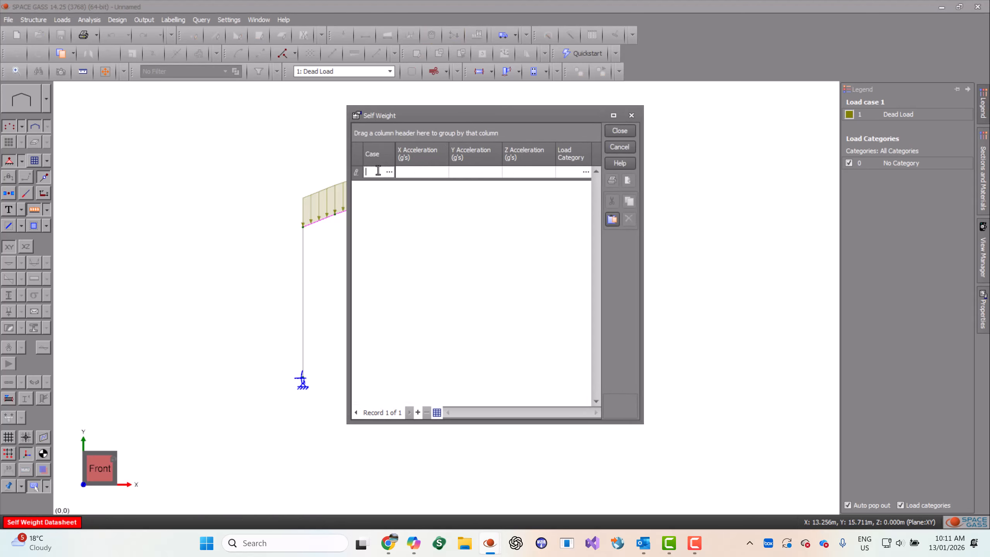
click(620, 130)
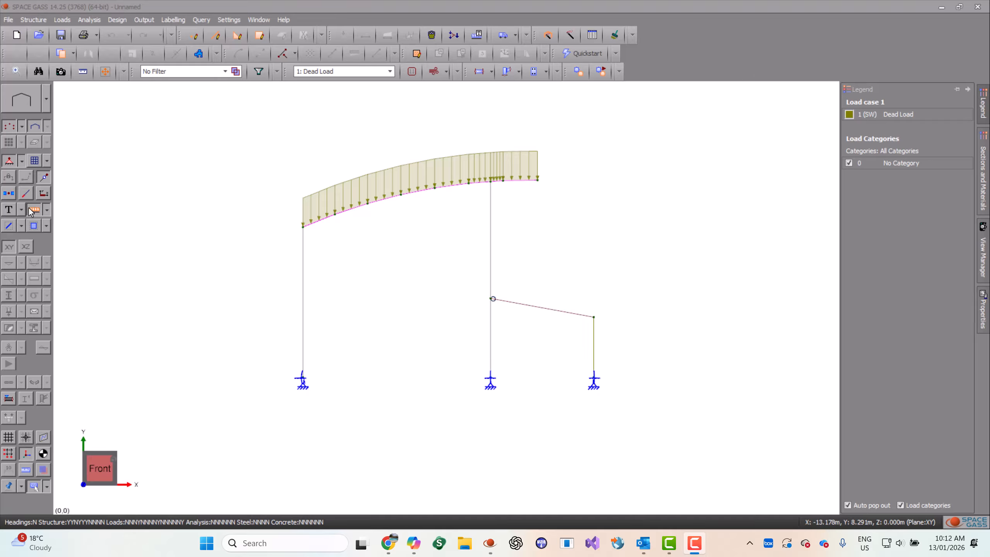
- Hide the loads and apply the restraint RRFRRR to all frame nodes above the column bases
click(34, 211)
middle_drag(427, 275, 419, 280)
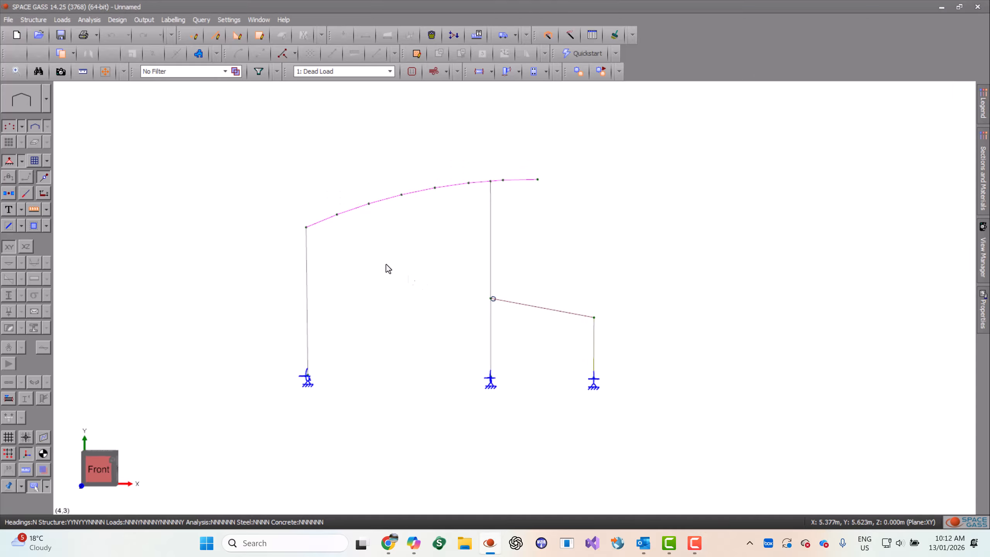
mouse_move(308, 230)
mouse_down()
mouse_move(375, 205)
mouse_move(538, 179)
mouse_move(491, 298)
mouse_move(585, 315)
mouse_up()
click(594, 317)
middle_drag(551, 223, 435, 267)
right_click(427, 128)
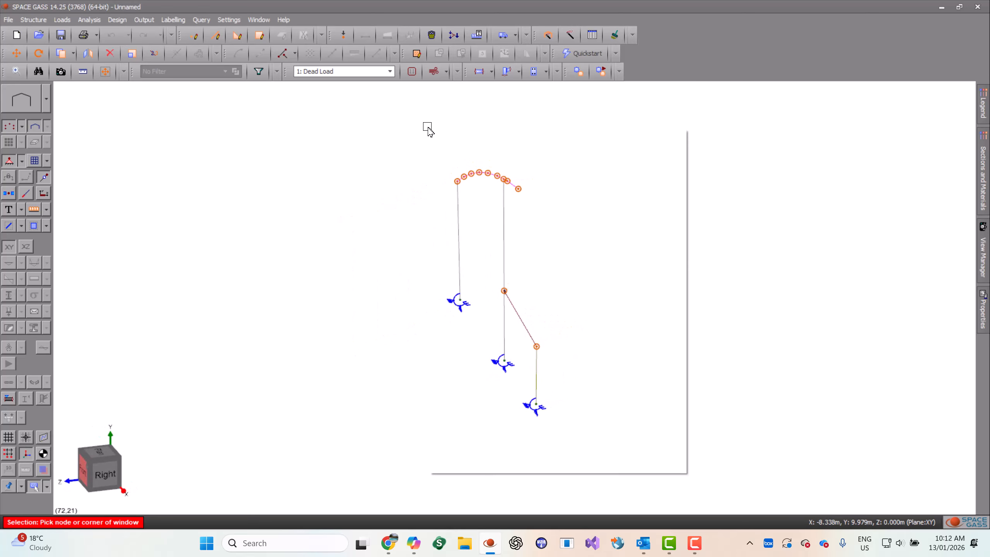
click(540, 268)
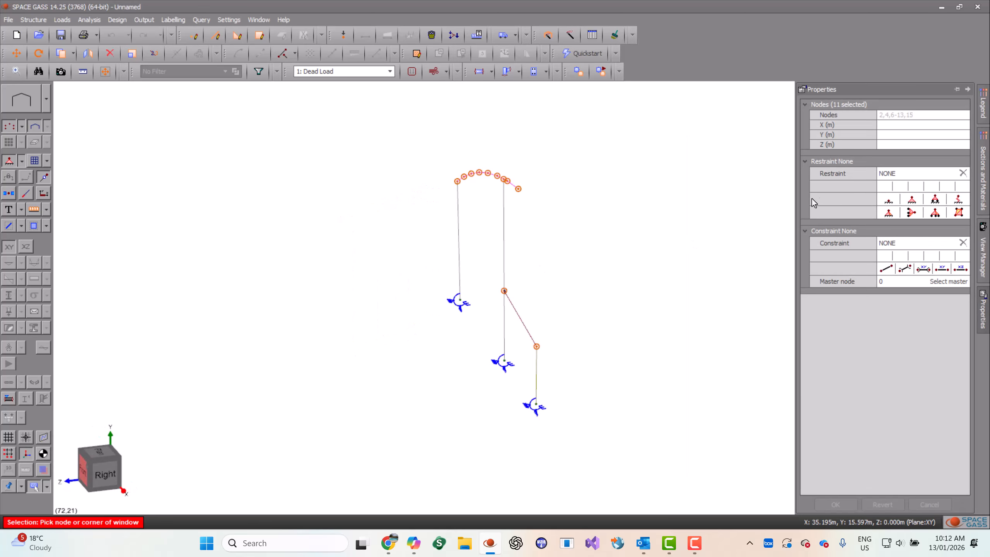
click(964, 216)
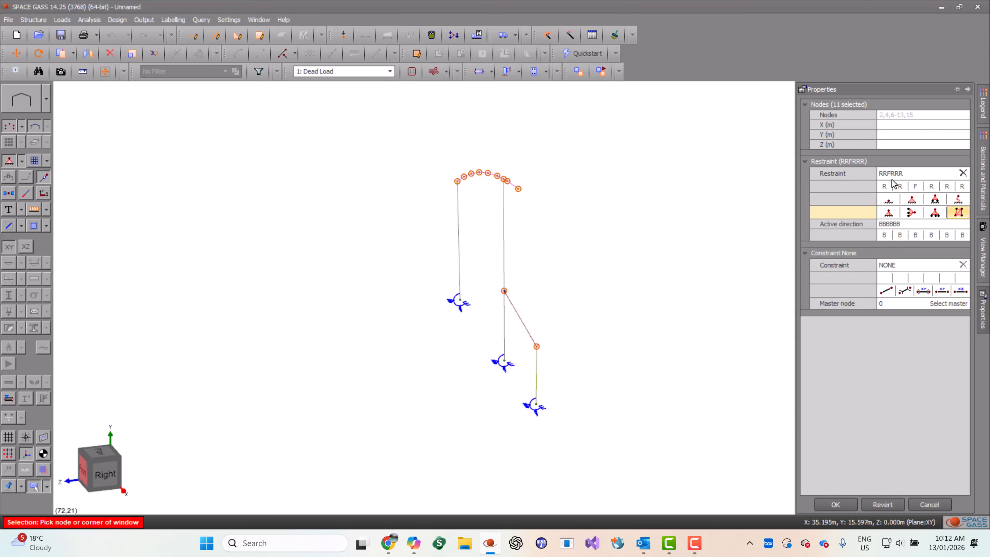
click(837, 505)
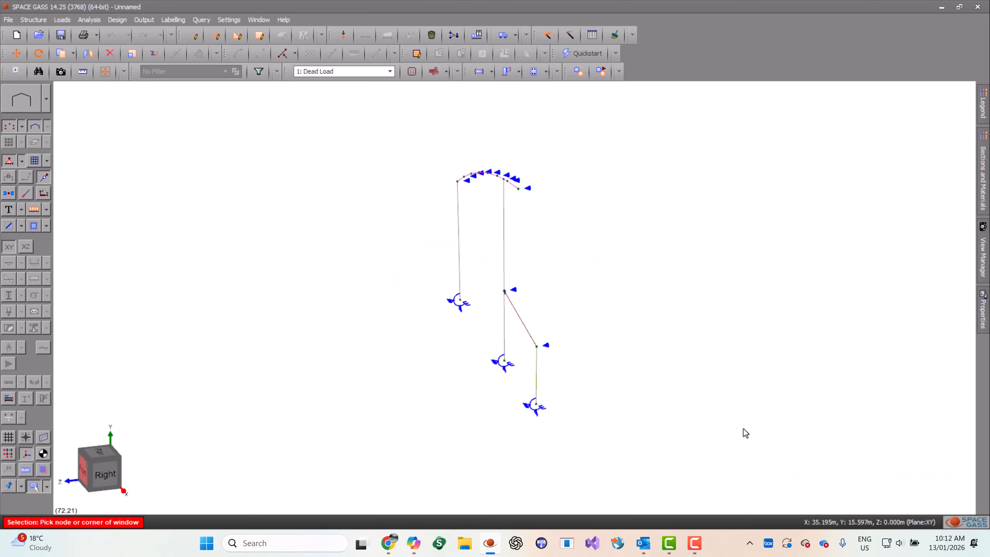
- Open the distributed forces datasheet for all curved rafter segments, applying loads as a group in load case 2
middle_drag(635, 305, 708, 273)
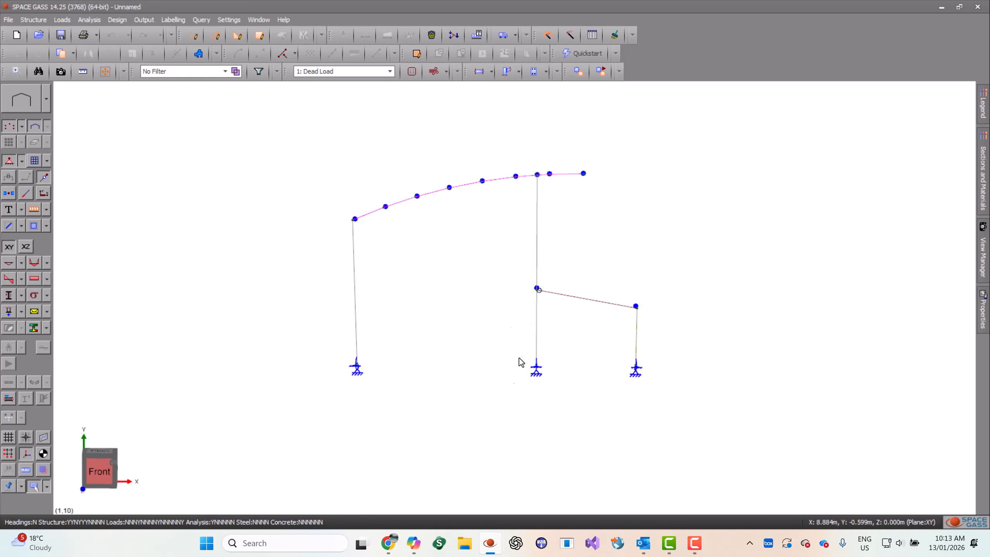
click(373, 213)
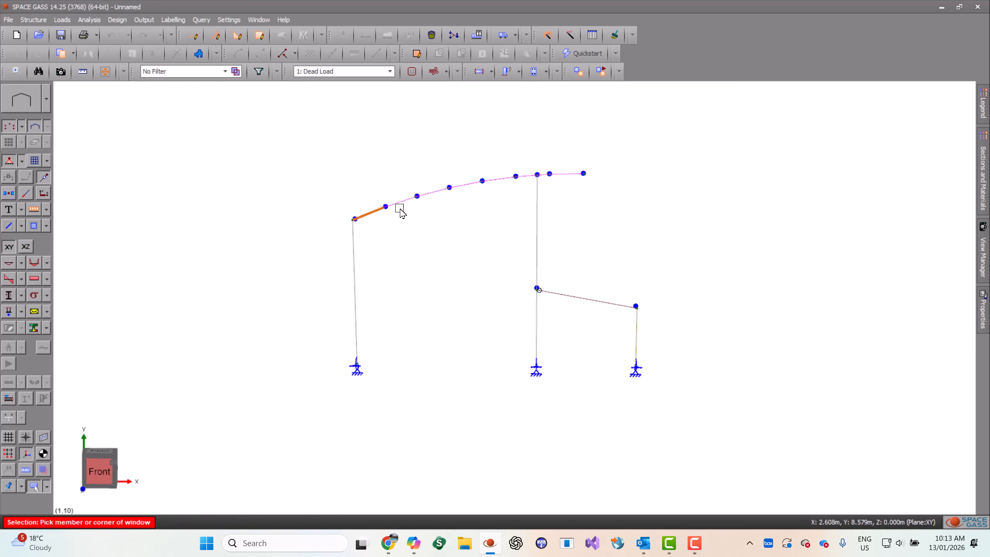
click(433, 191)
click(463, 186)
click(490, 179)
click(525, 178)
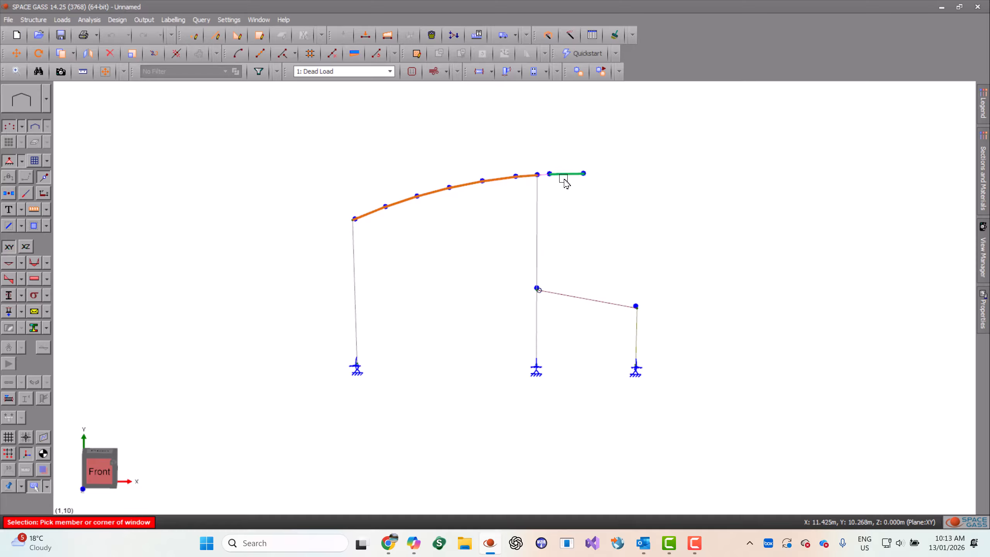
click(542, 175)
right_click(569, 178)
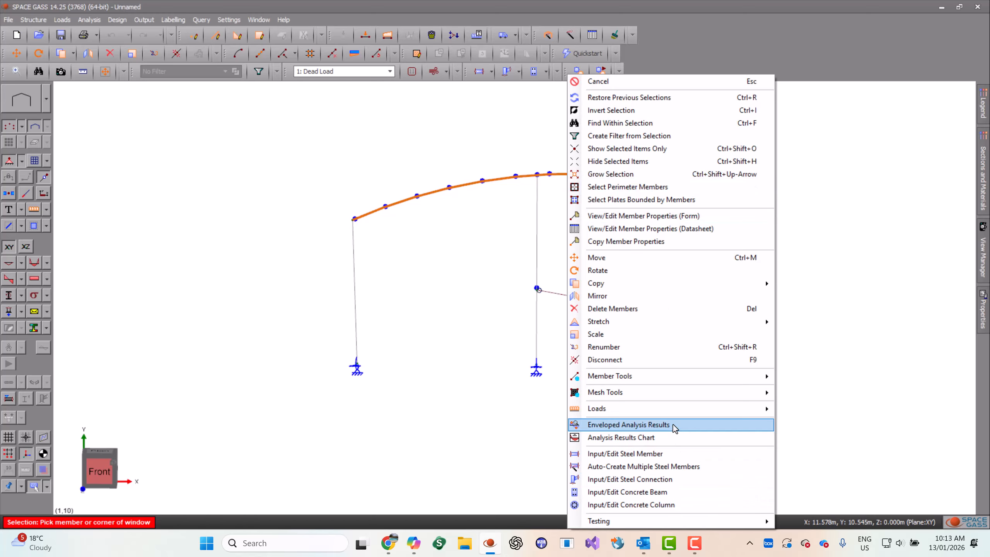
mouse_move(669, 409)
click(802, 388)
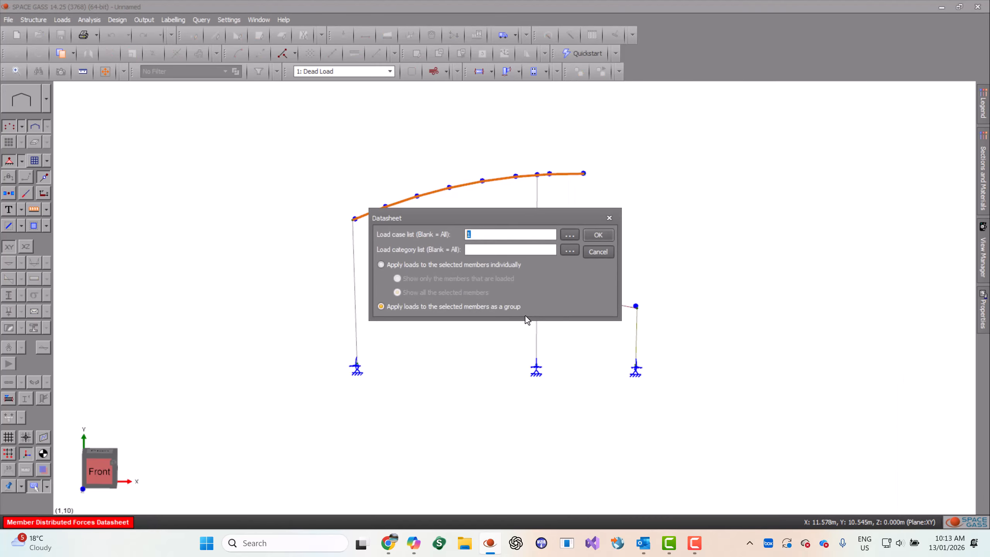
text(2)
click(597, 234)
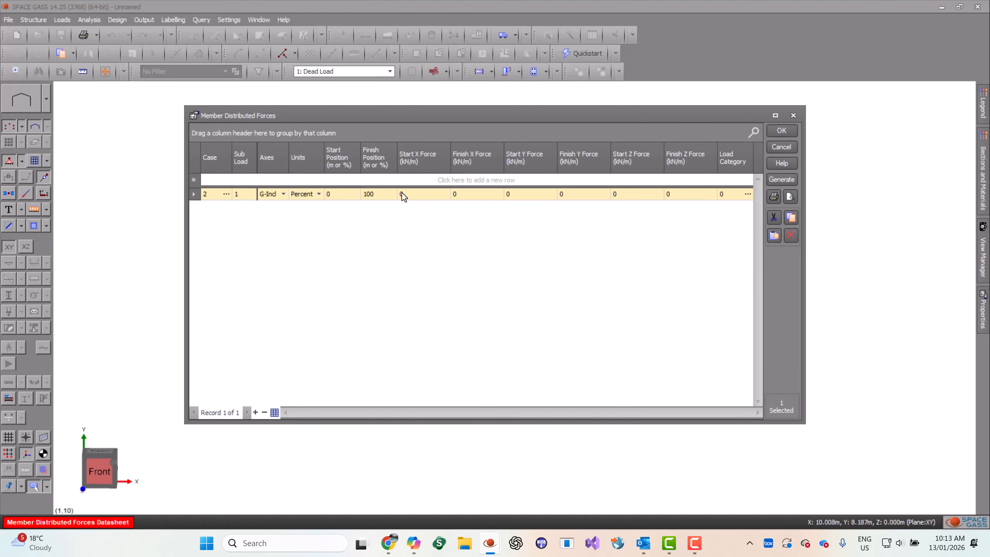
- Set the rafter load's axes to G-Proj and its start and finish Y forces to -3.2 kN/m
drag(408, 118, 449, 200)
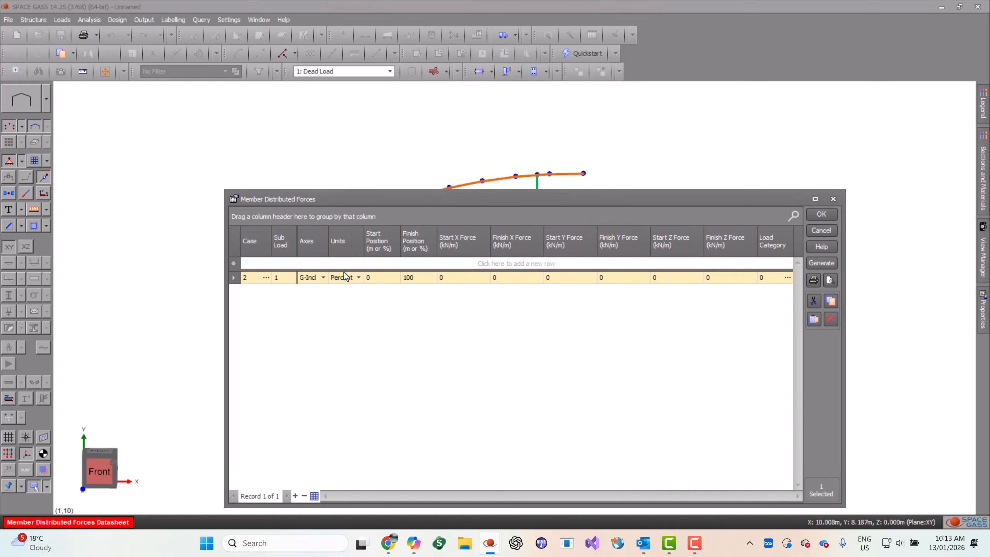
click(323, 278)
click(322, 305)
click(562, 277)
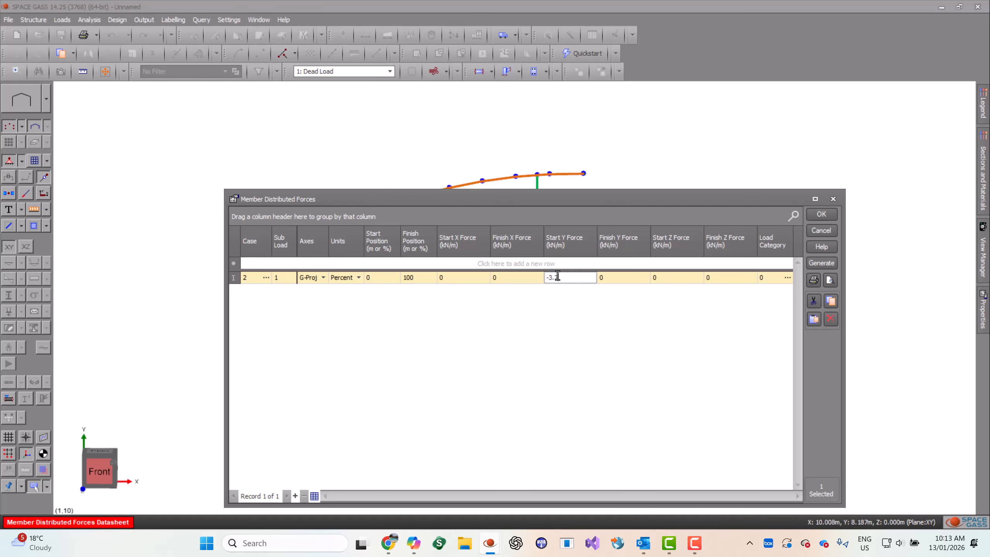
key(Tab)
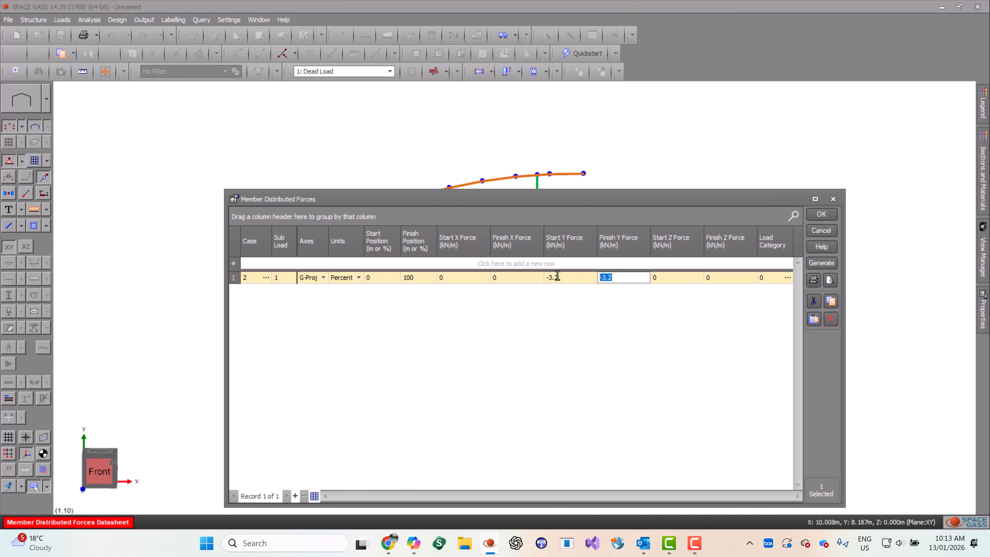
- Save the rafter load without a category and title load case 2 "Live Load"
click(821, 214)
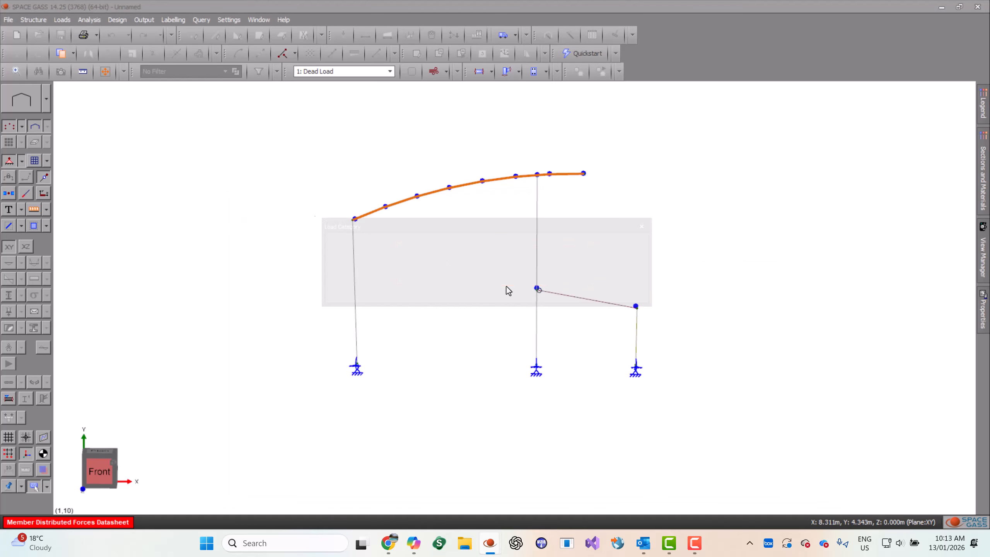
click(662, 255)
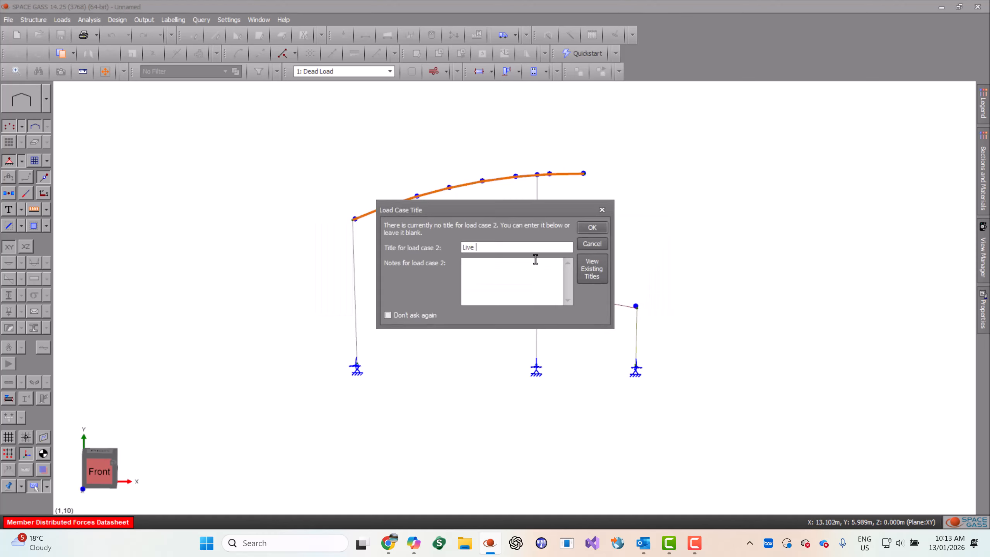
key(Return)
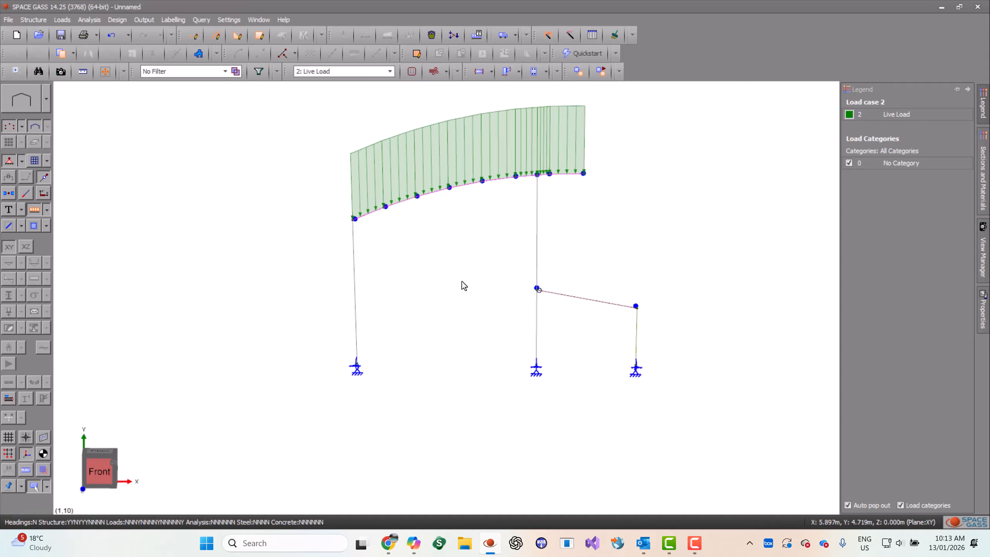
- Display the load value labels to check the live load on the rafter, and hide them again
click(10, 212)
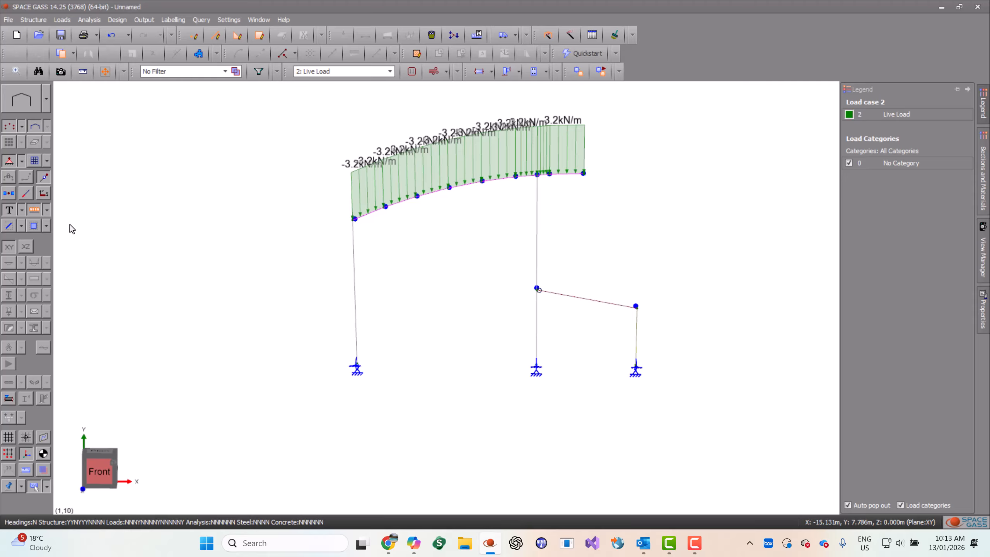
click(9, 211)
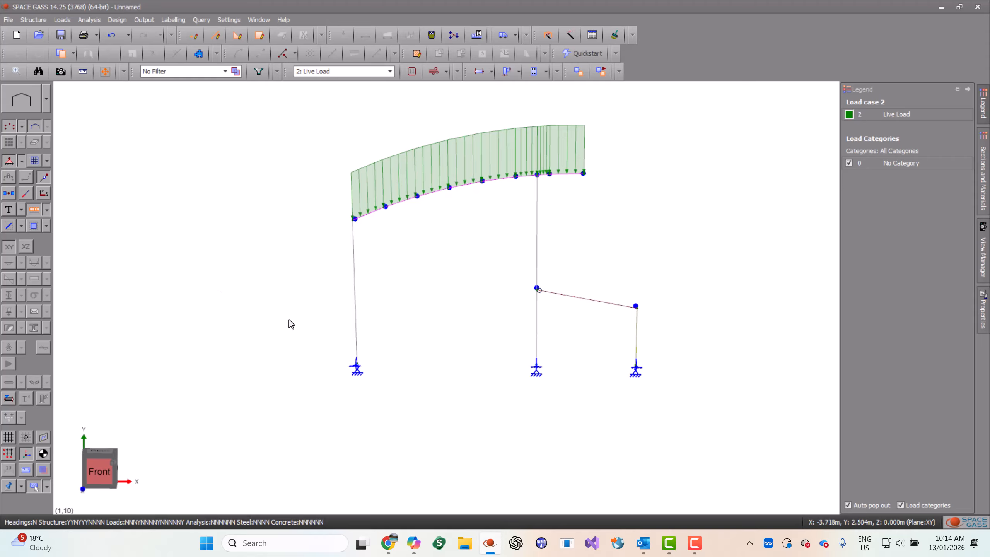
- Open the distributed forces datasheet for the column supporting the rafter's low end, applying loads as a group in load case 3
middle_drag(290, 283, 303, 312)
click(374, 300)
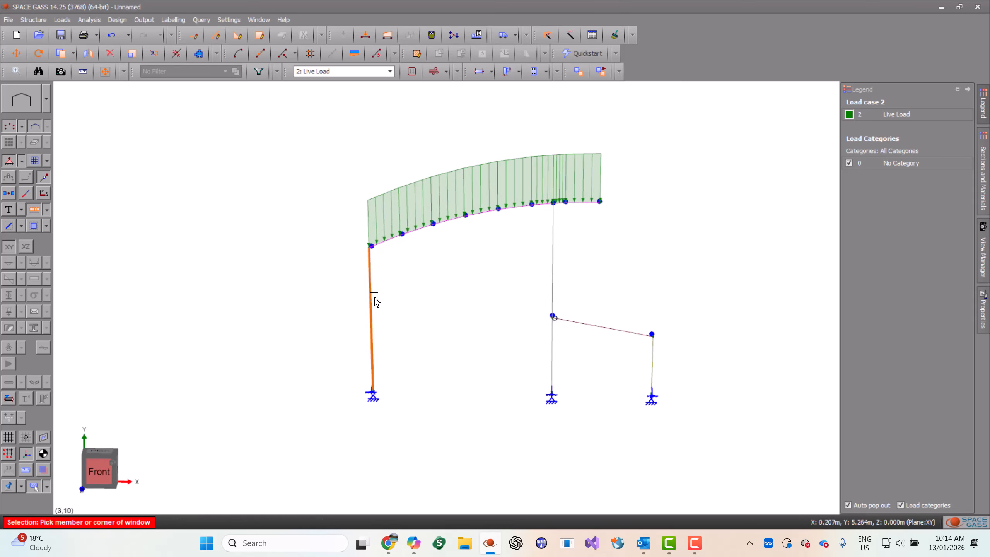
right_click(374, 299)
mouse_move(548, 422)
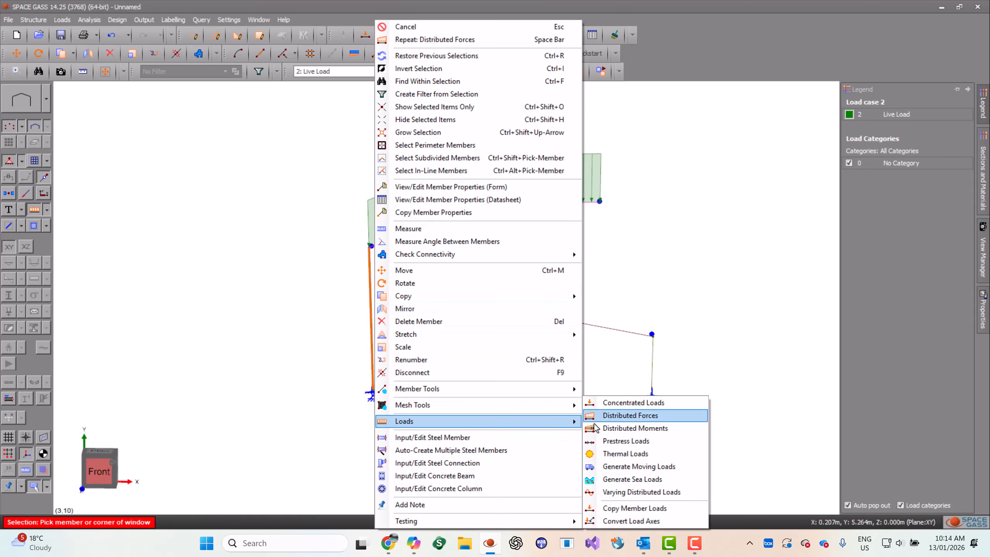
click(635, 415)
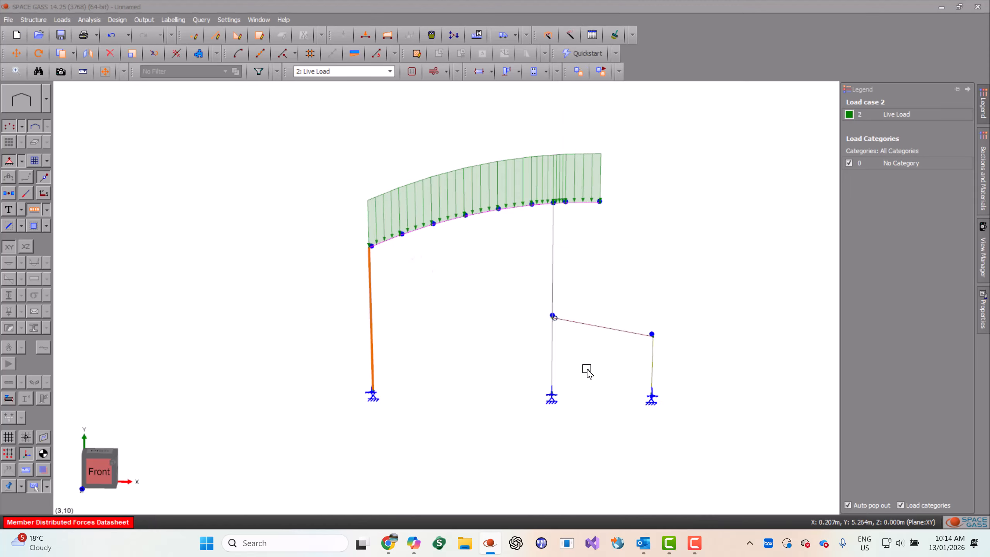
text(3)
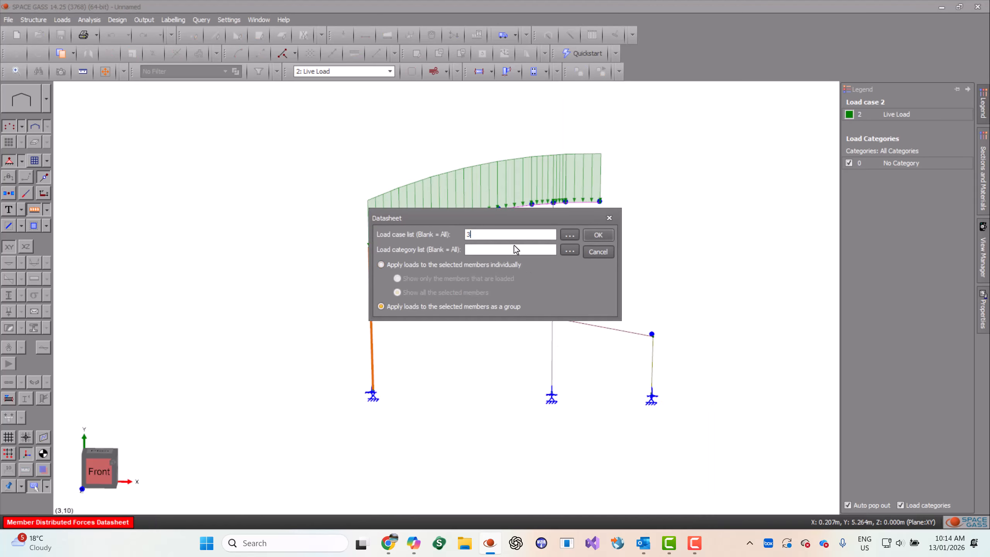
click(598, 235)
- Set the column load's start and finish X forces to 2.85 kN/m
drag(545, 202, 570, 227)
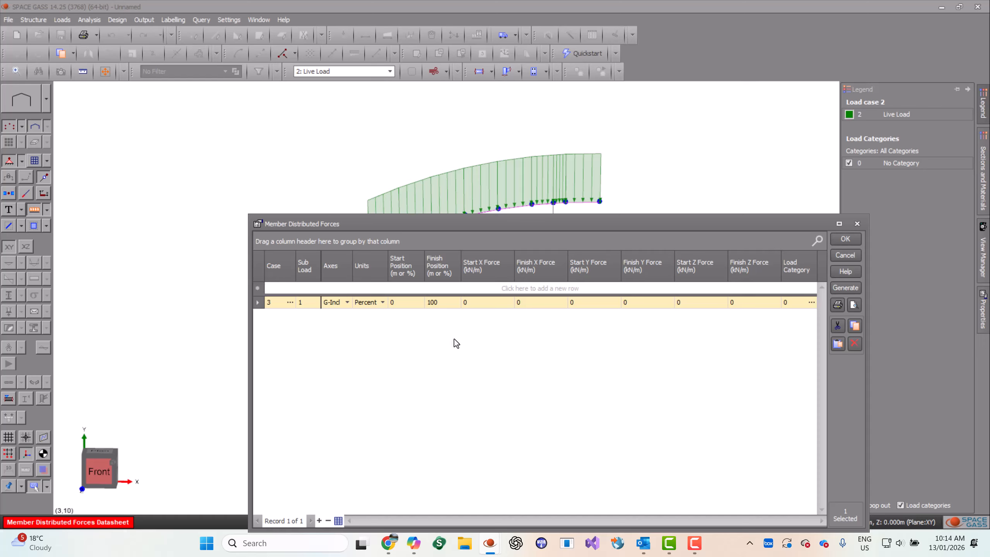
click(480, 305)
text(2.85)
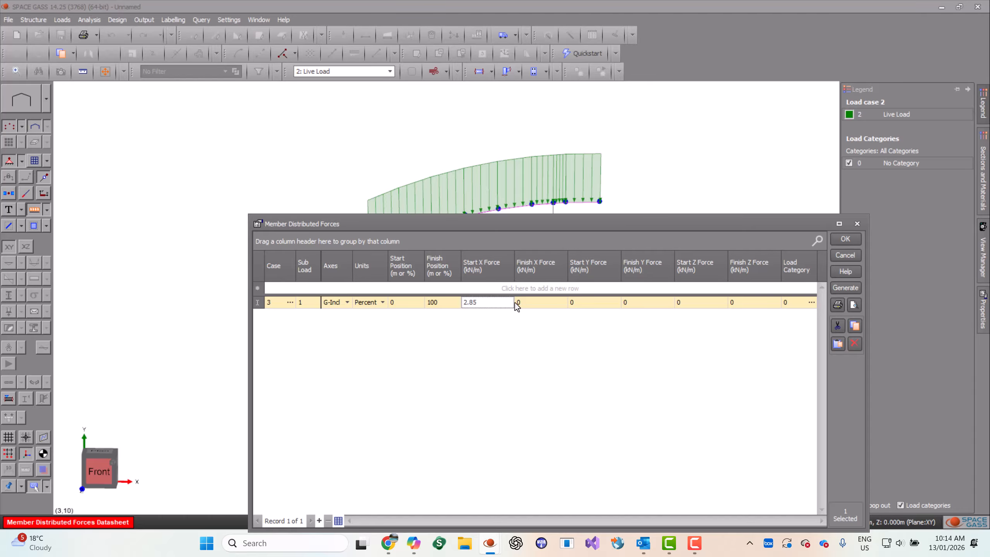
key(Return)
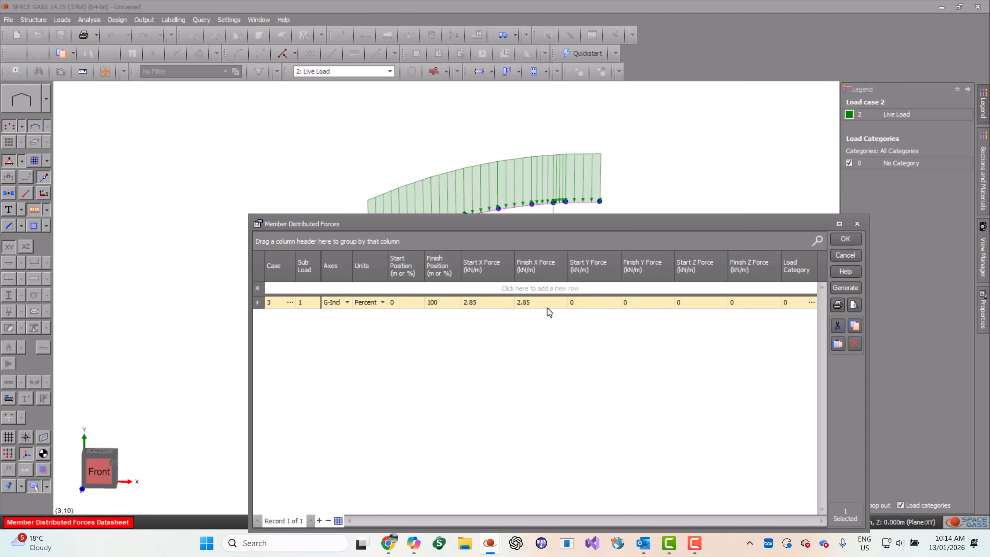
- Save the column load without a category and title load case 3 "Wind Load"
click(844, 240)
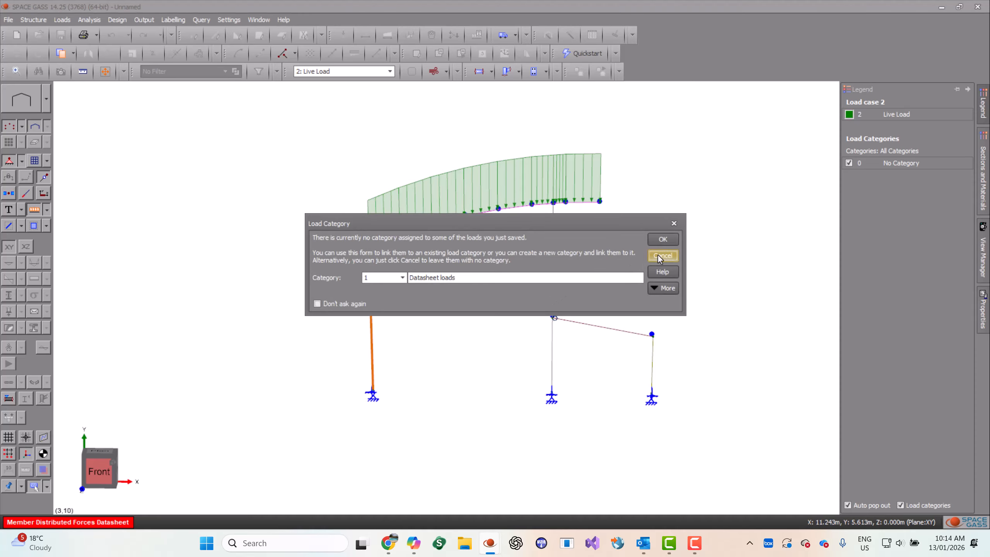
click(663, 240)
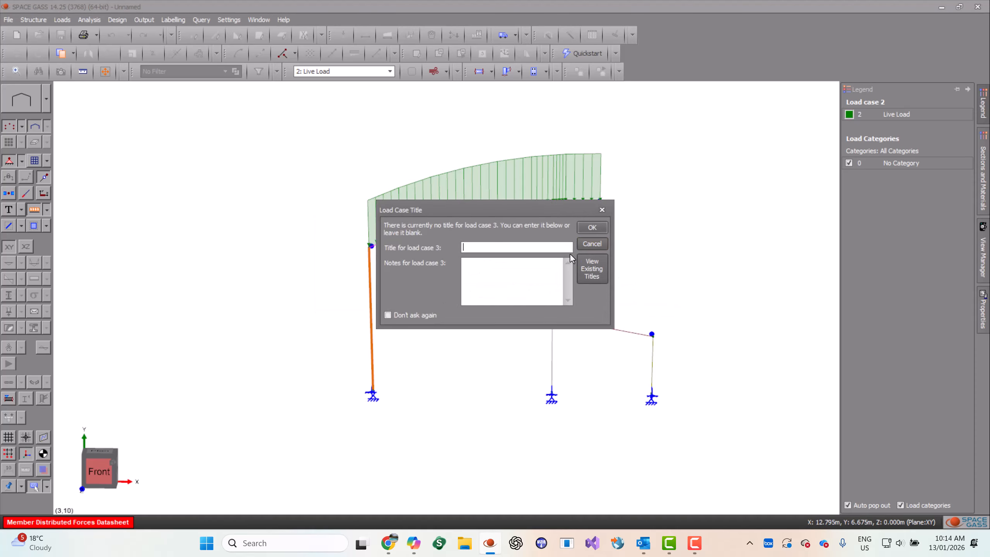
text(Wind Load)
key(Return)
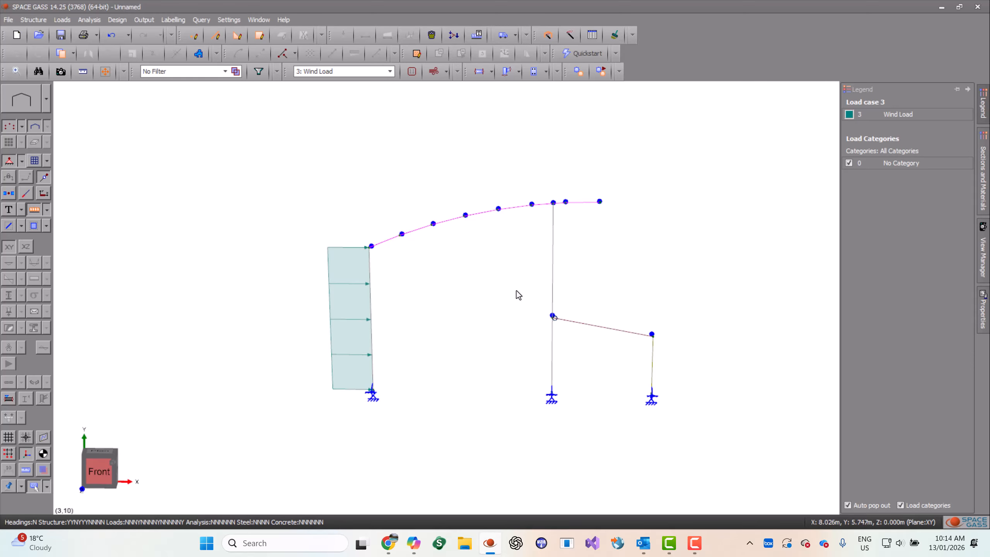
- Add combination load case 10 titled "1.2DL + 1.5LL" in the combination load cases datasheet
middle_drag(462, 319, 532, 214)
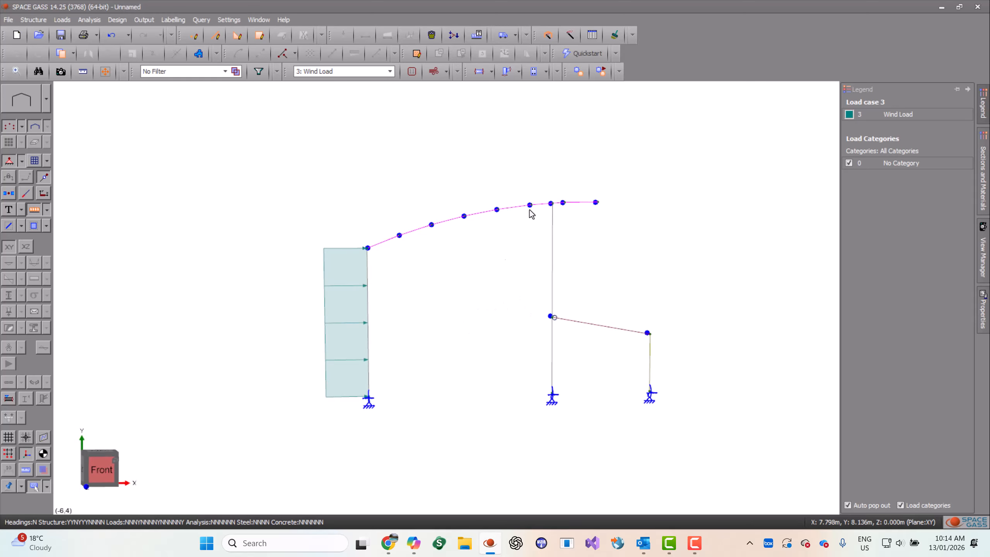
click(454, 35)
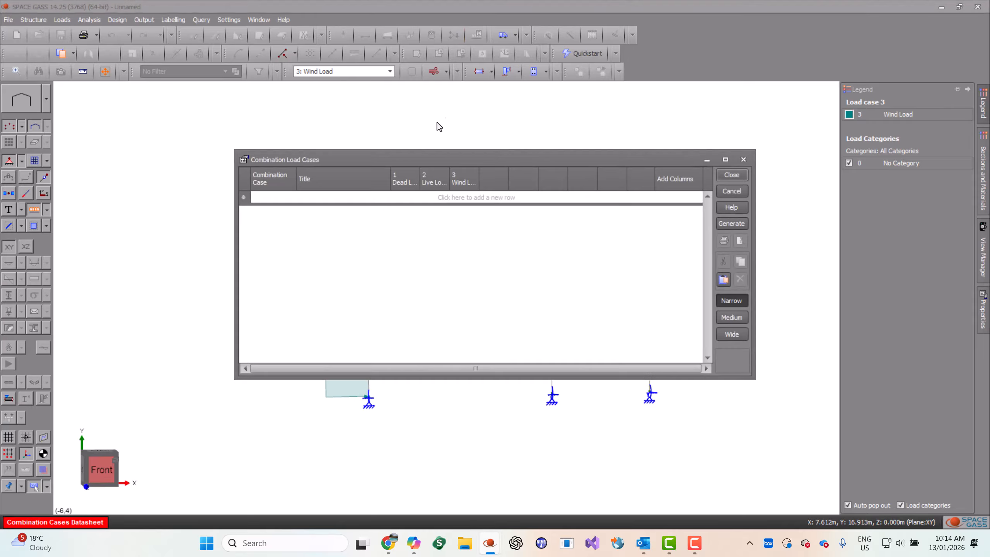
click(269, 197)
text(10)
key(Tab)
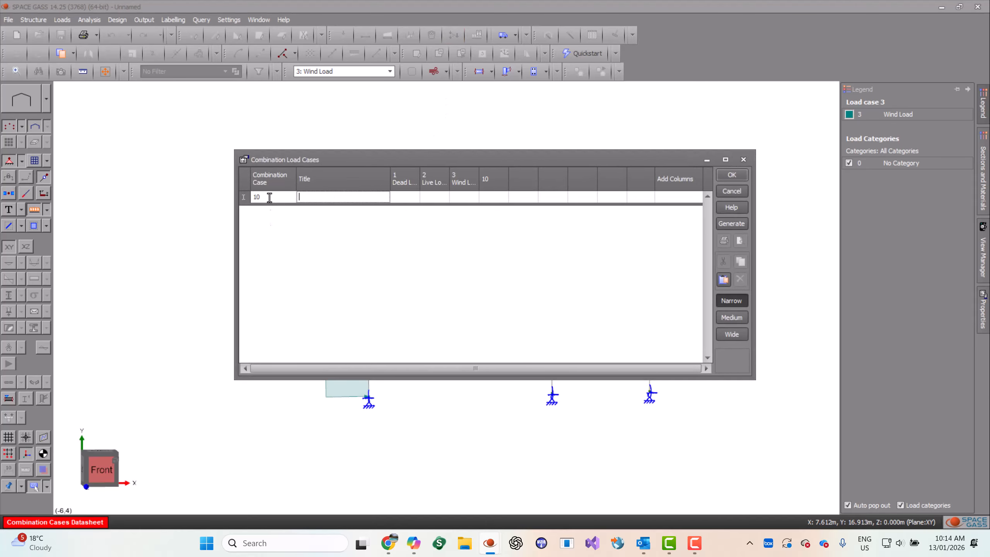
text(1.2DL)
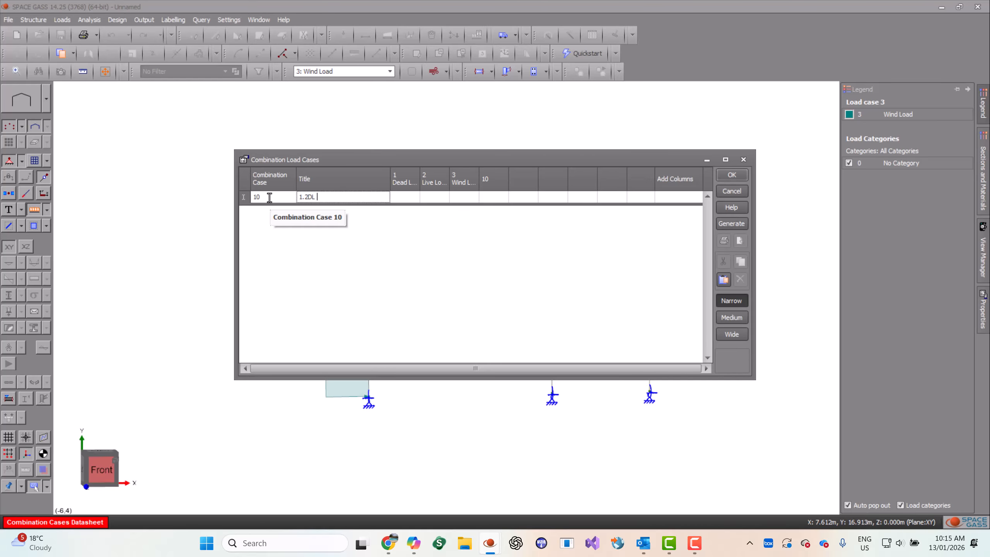
text( + )
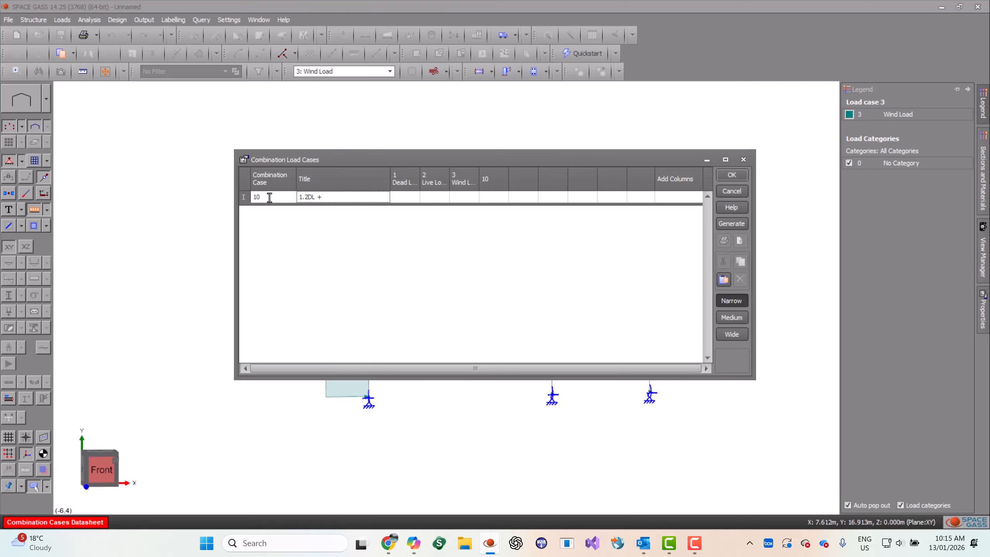
text(1.5LL +)
key(BackSpace)
- Give combination case 10 a factor of 1.2 on the dead load and 1.5 on the live load
key(Tab)
text(1.2)
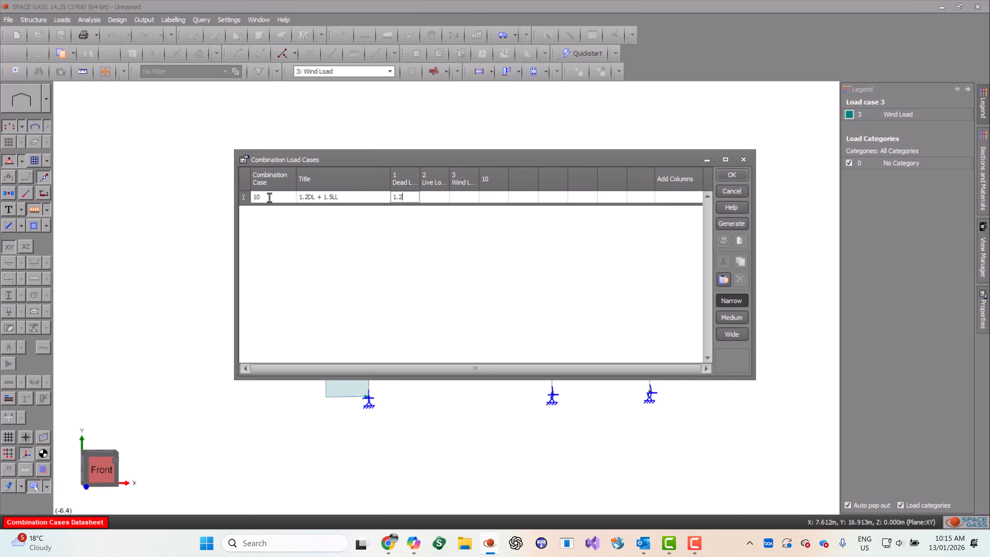
key(Tab)
text(1.5)
key(Return)
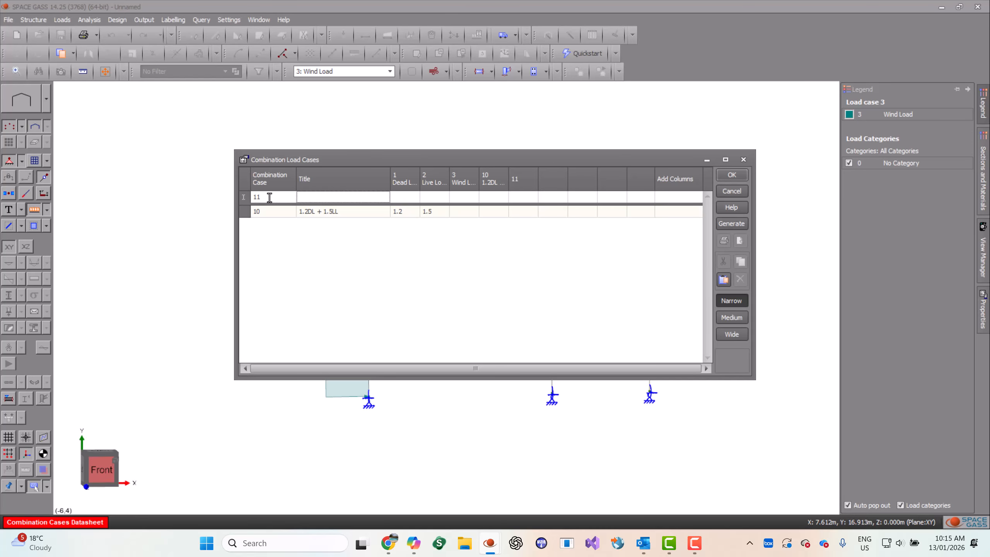
- Add combination case 11 titled "0.9DL + 1.0WL" with factors 0.9 on dead load and 1 on wind load, and save the combinations
text(0.9DL + 1.0 WL)
key(Left)
key(Left)
key(BackSpace)
key(Tab)
text(.9)
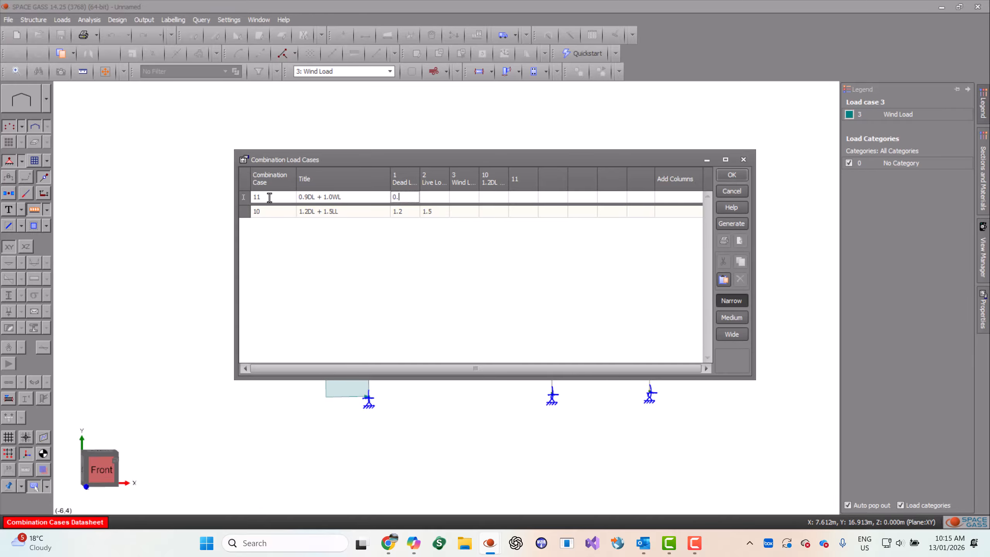
key(Tab)
key(Tab)
text(1)
click(732, 175)
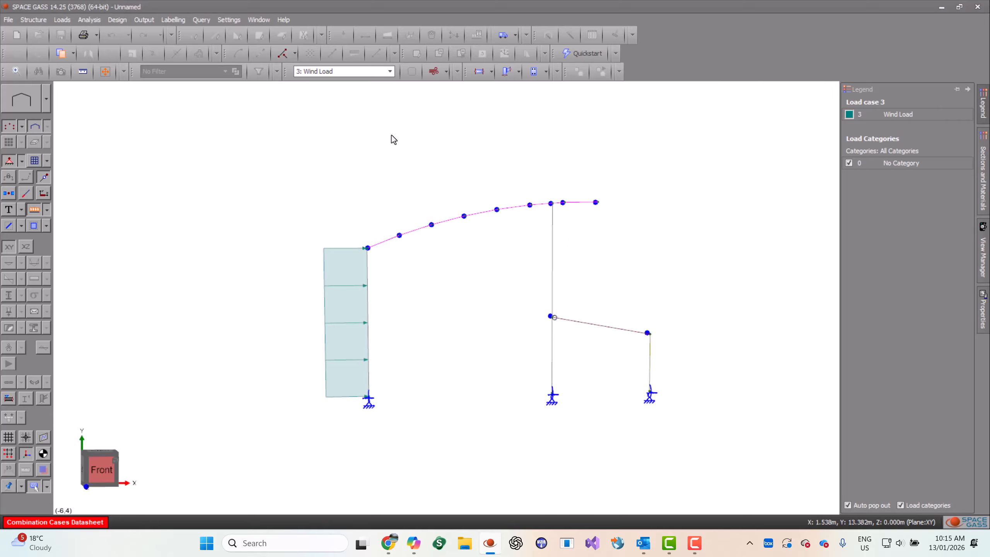
- Display the combined loads on the frame for load case 10, followed by load case 11
click(363, 72)
click(359, 147)
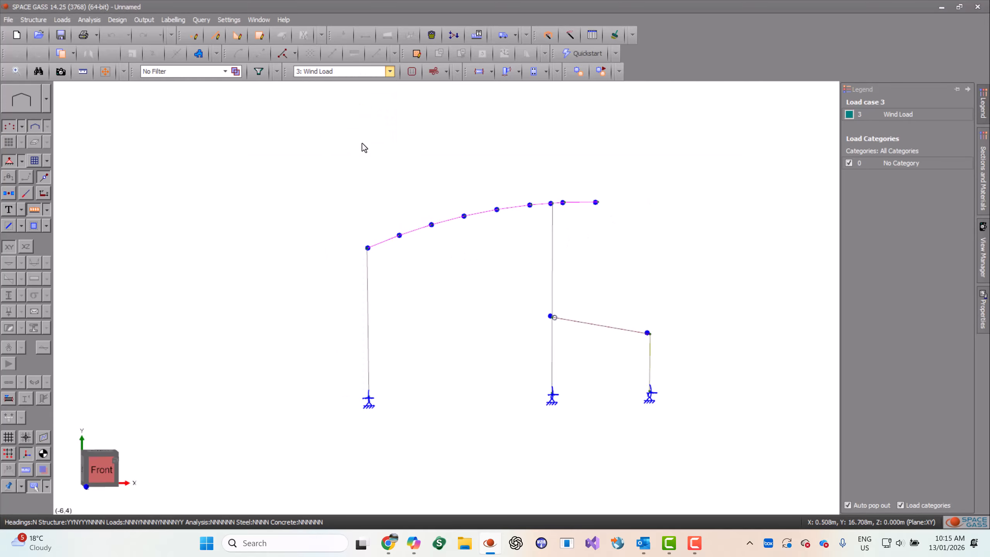
click(364, 74)
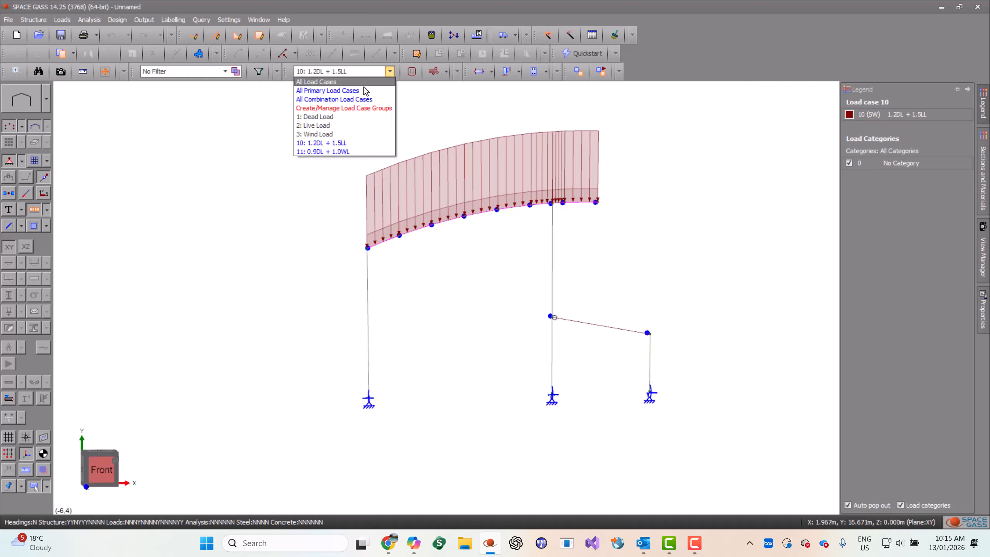
click(359, 154)
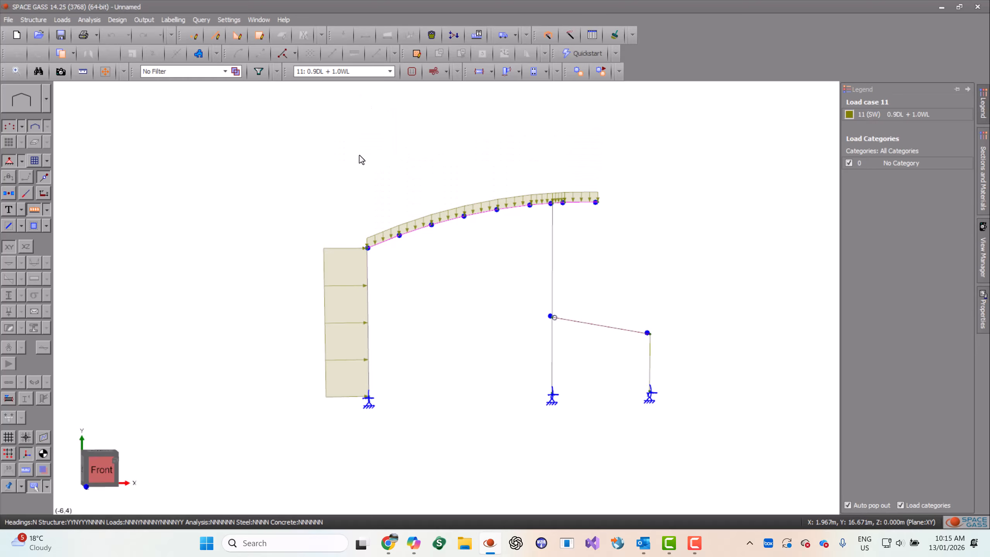
- Run a non-linear static analysis for combination load cases 10 and 11 only
click(84, 19)
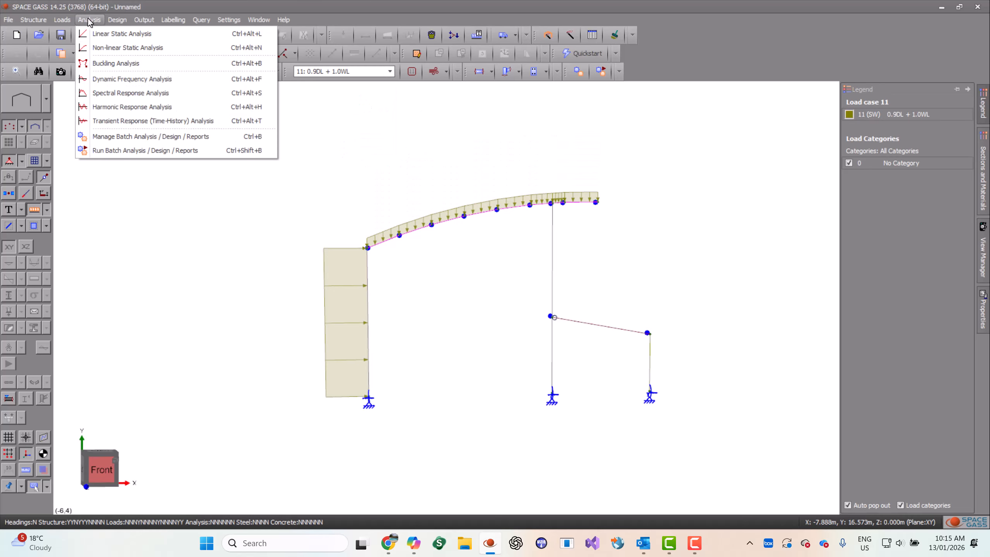
click(99, 48)
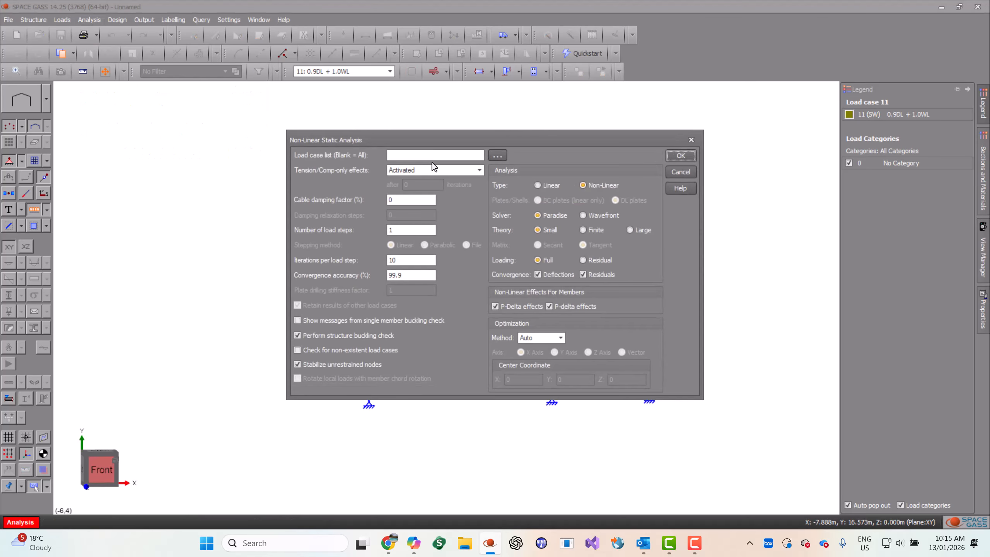
click(497, 155)
click(514, 209)
click(515, 219)
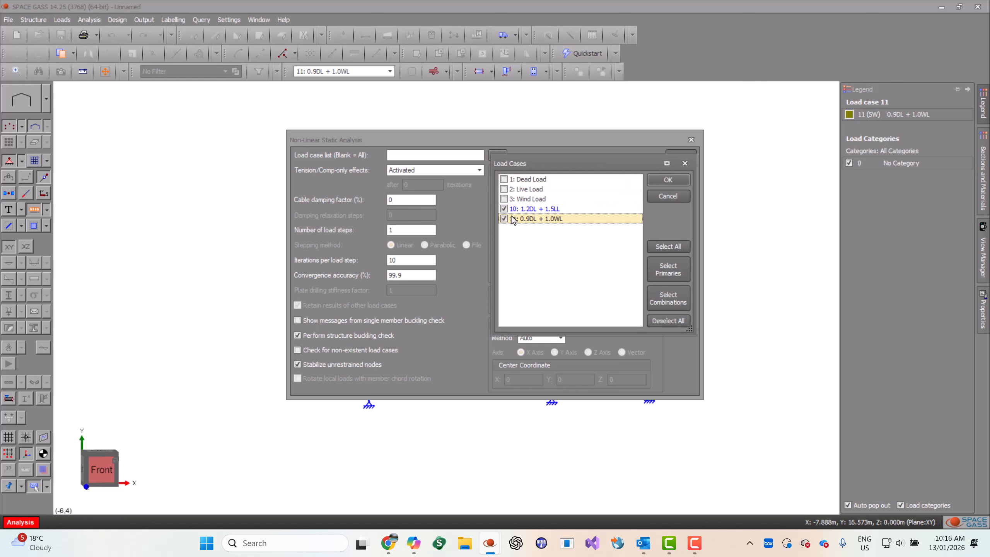
click(668, 180)
click(681, 157)
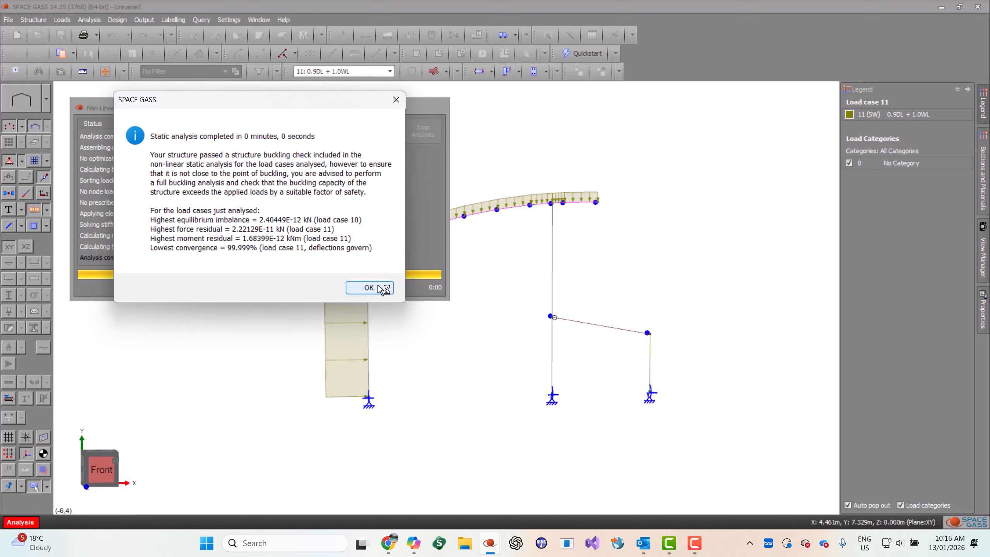
click(378, 285)
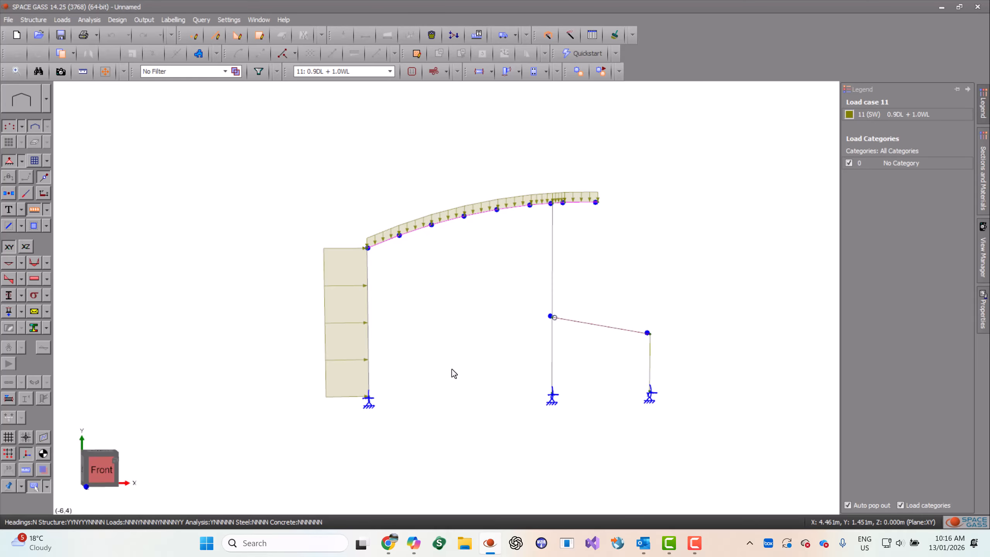
- Hide the loads and examine the labelled deflected shape of the rafter and columns for load case 10
click(35, 210)
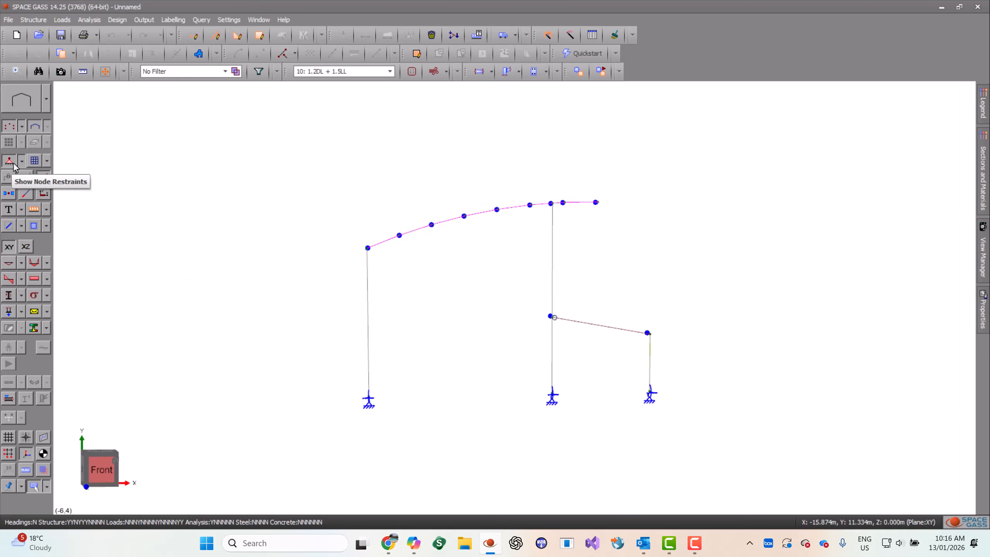
click(8, 265)
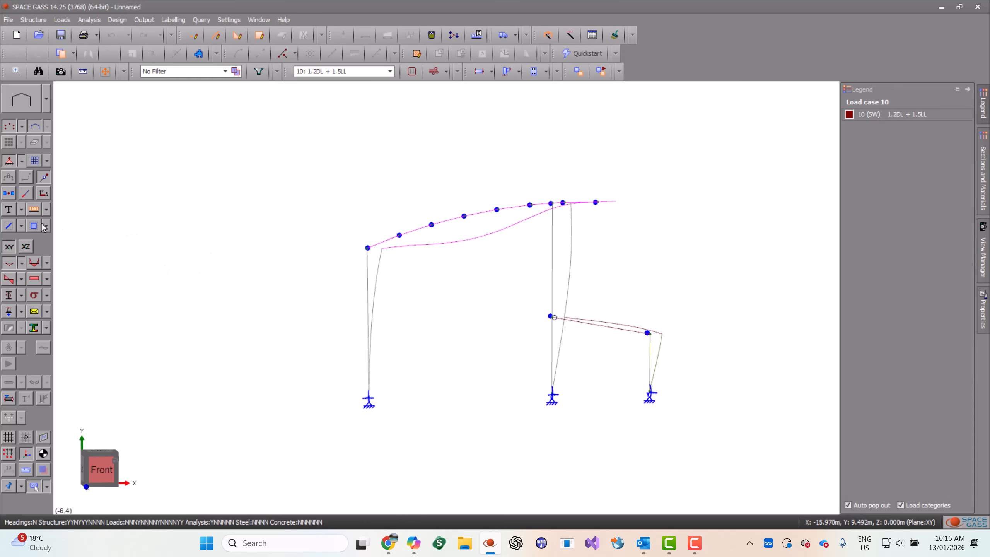
click(10, 212)
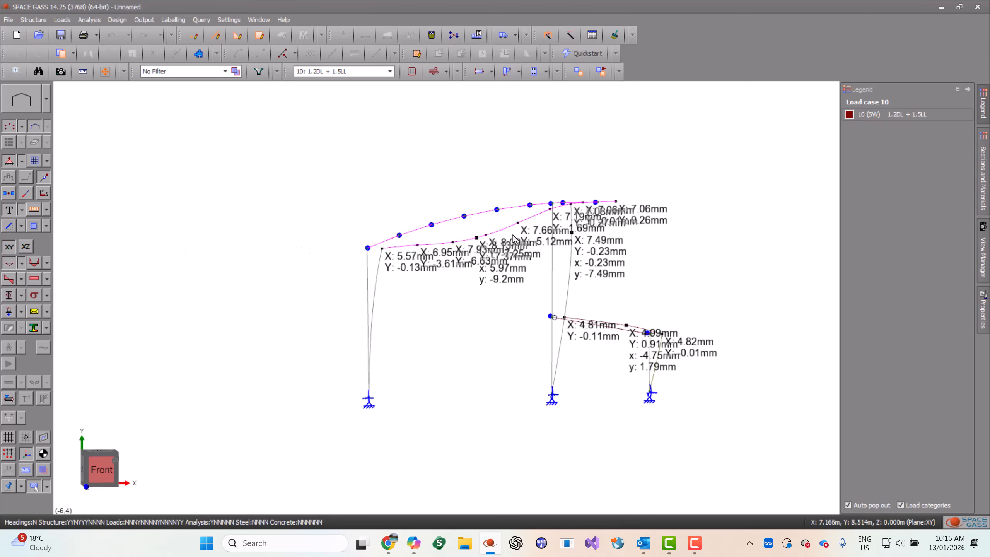
scroll(514, 239, up, 5)
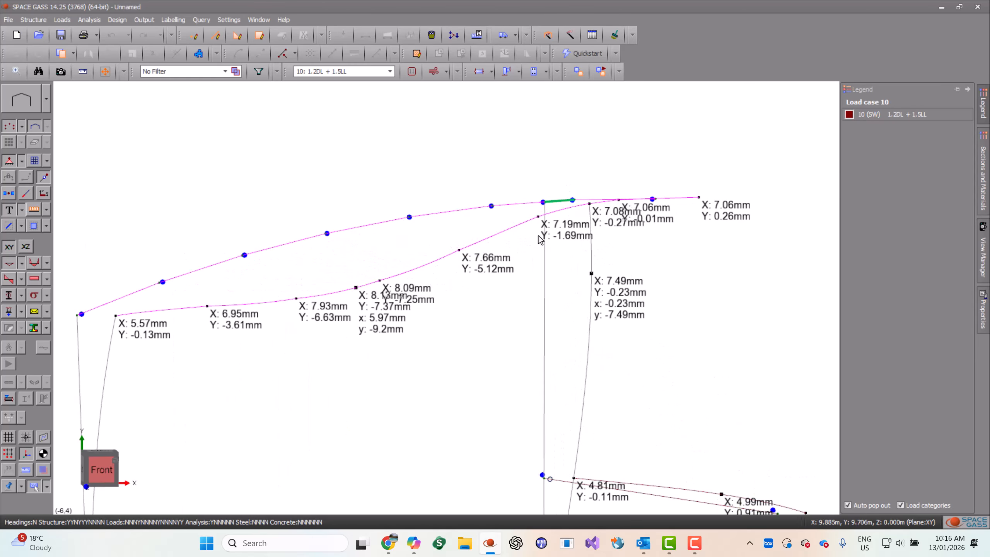
middle_drag(539, 236, 563, 192)
scroll(563, 193, up, 1)
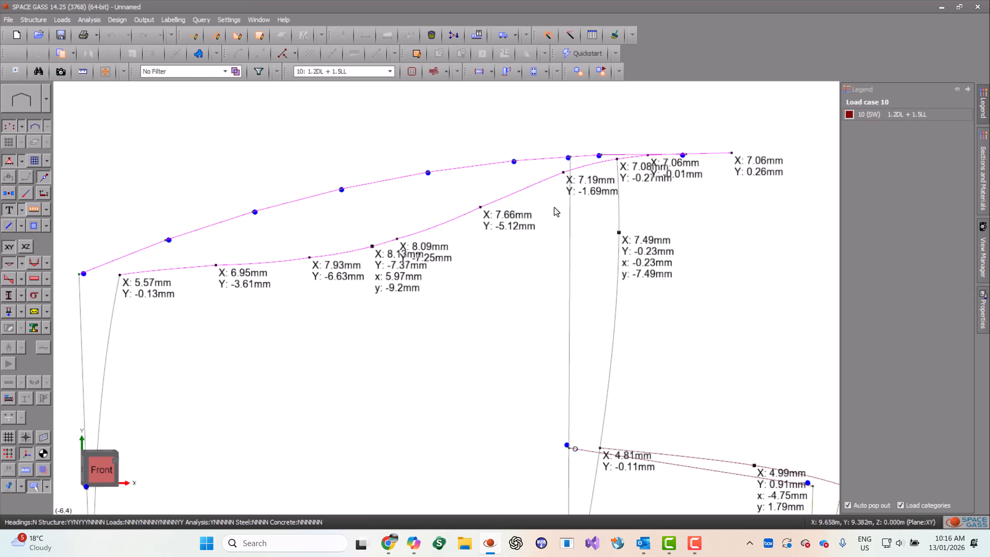
scroll(554, 207, down, 5)
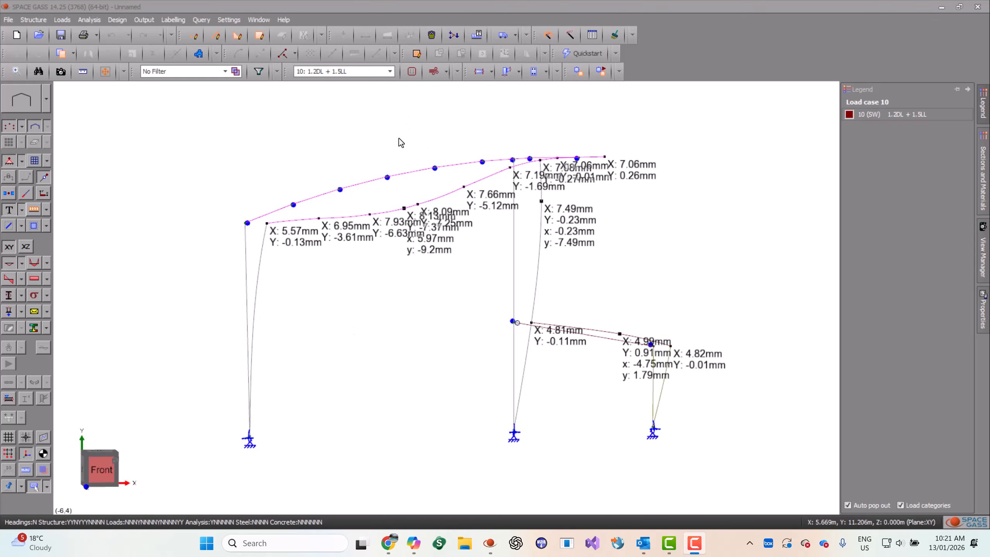
- Hide the undeformed members and nodes, and compare the deflections of load case 10 with those of load case 11
click(35, 127)
click(9, 126)
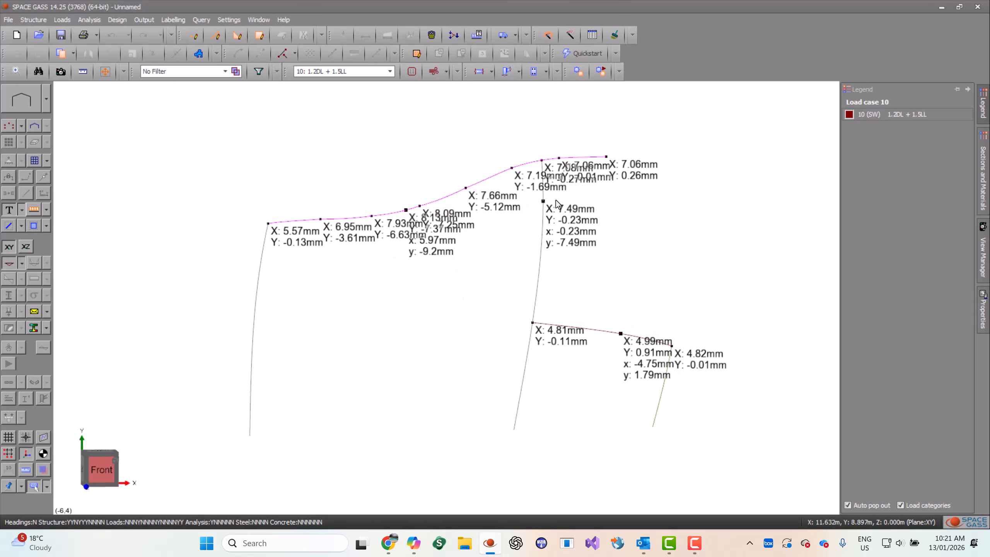
scroll(589, 134, up, 4)
scroll(589, 147, down, 4)
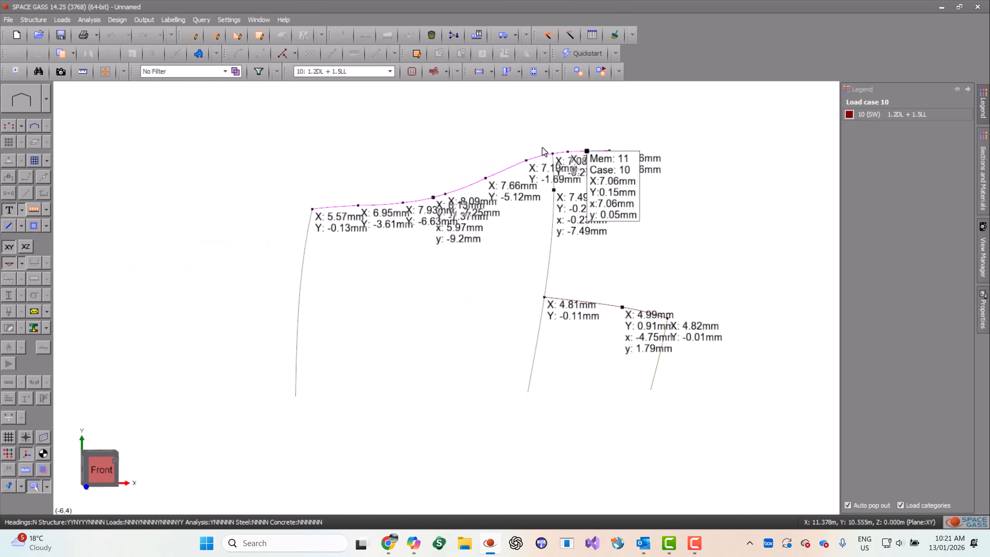
click(361, 72)
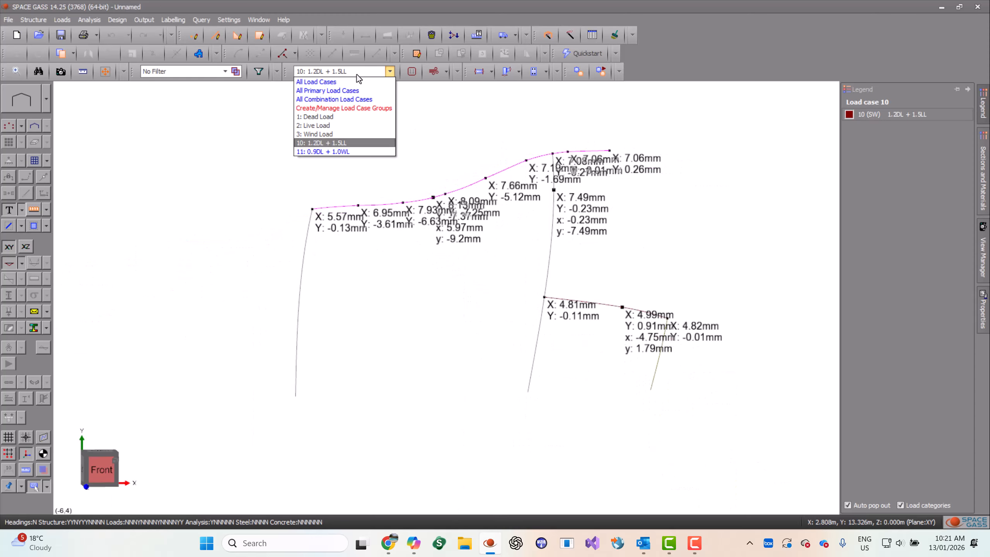
click(341, 152)
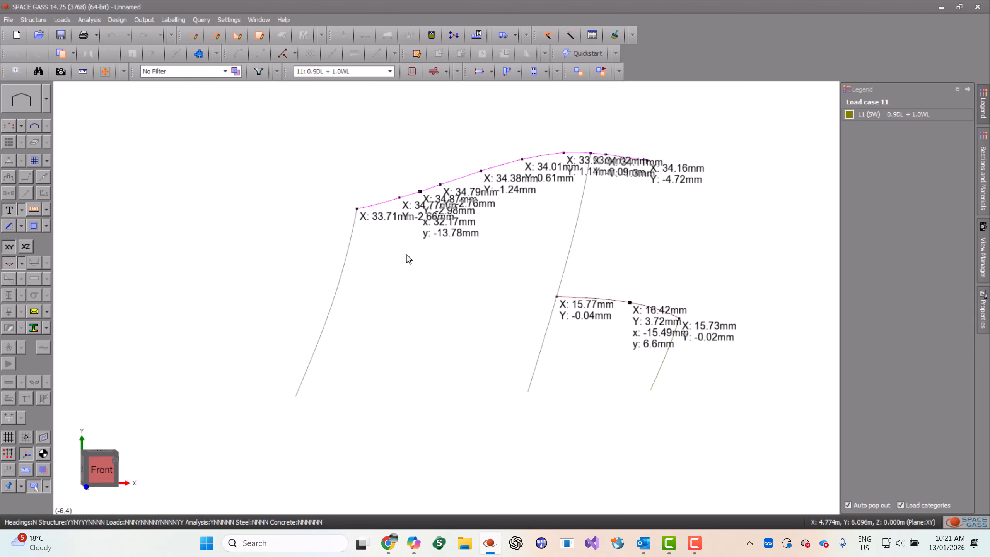
- Show the undeformed members again and replace the deflected shape with the bending moment diagram for load case 11
click(36, 128)
click(11, 264)
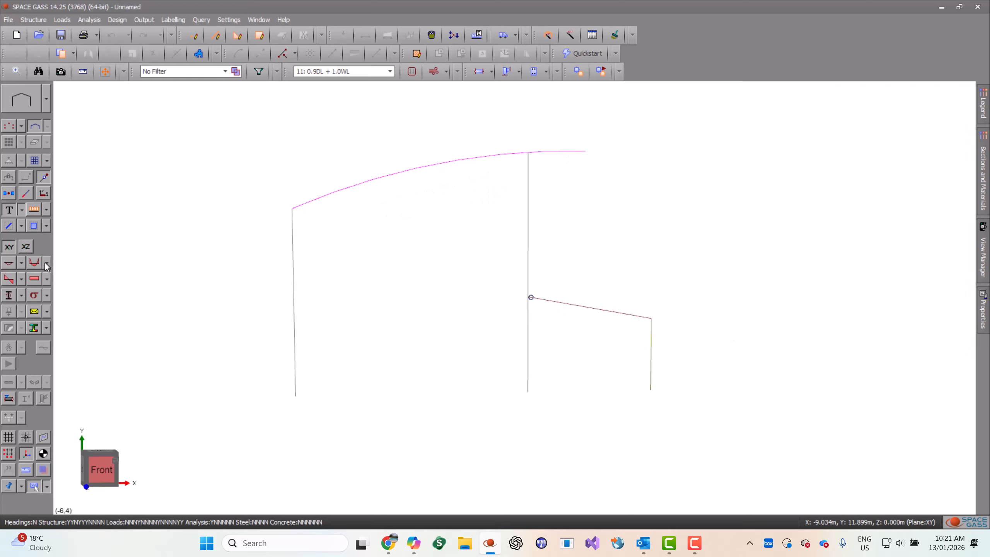
click(34, 263)
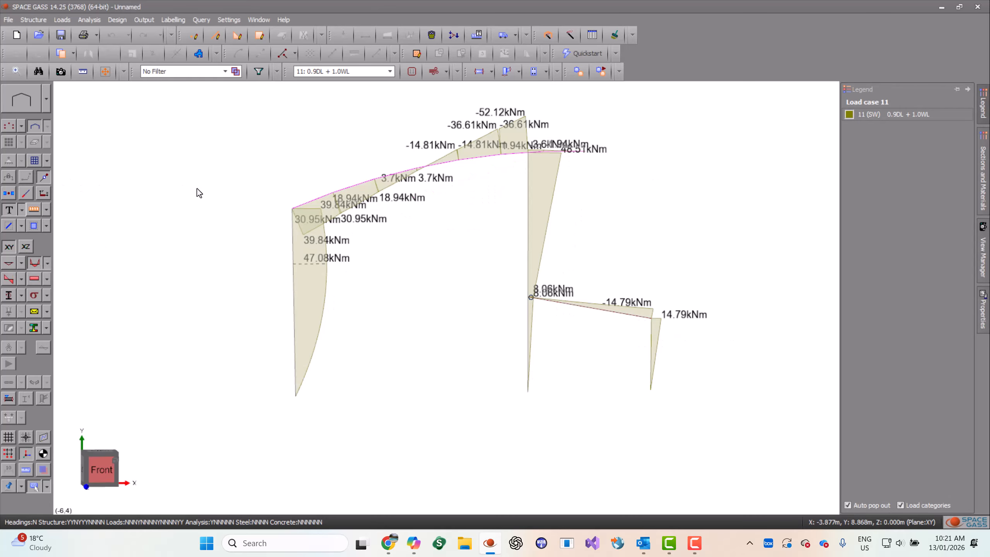
- Enlarge the bending moment diagram's scale and display the moments for load case 10, 1.2DL + 1.5LL
ctrl+scroll(229, 198, up, 5)
middle_drag(324, 226, 325, 258)
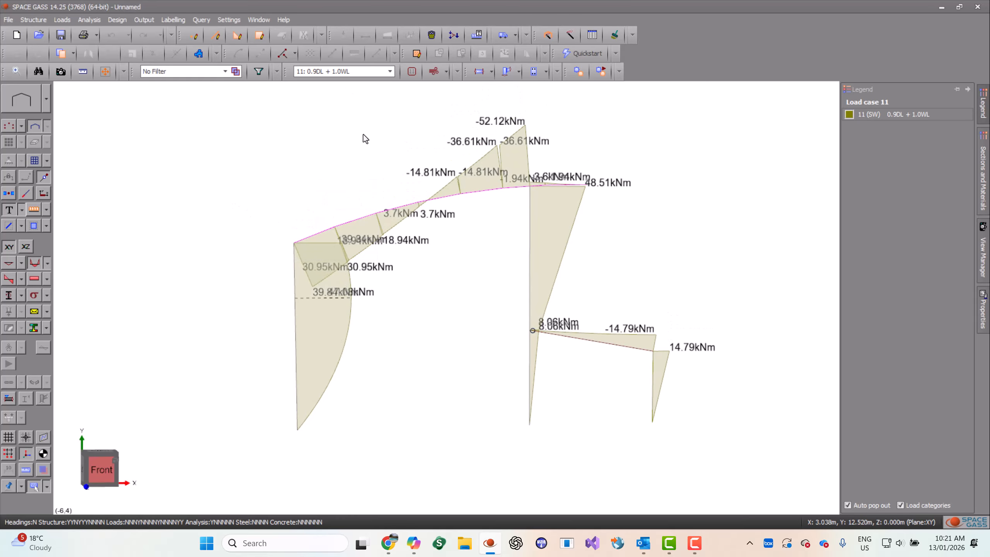
click(369, 68)
click(362, 149)
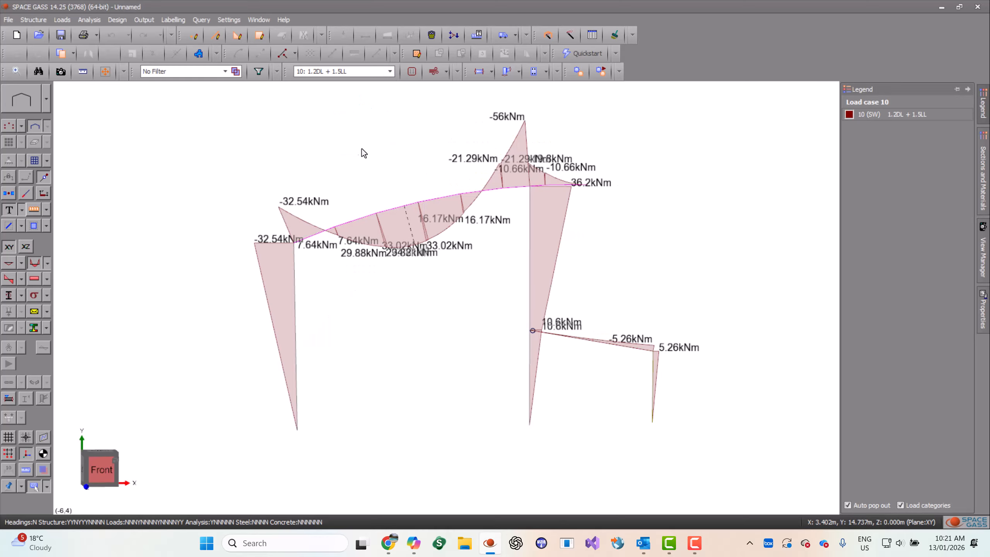